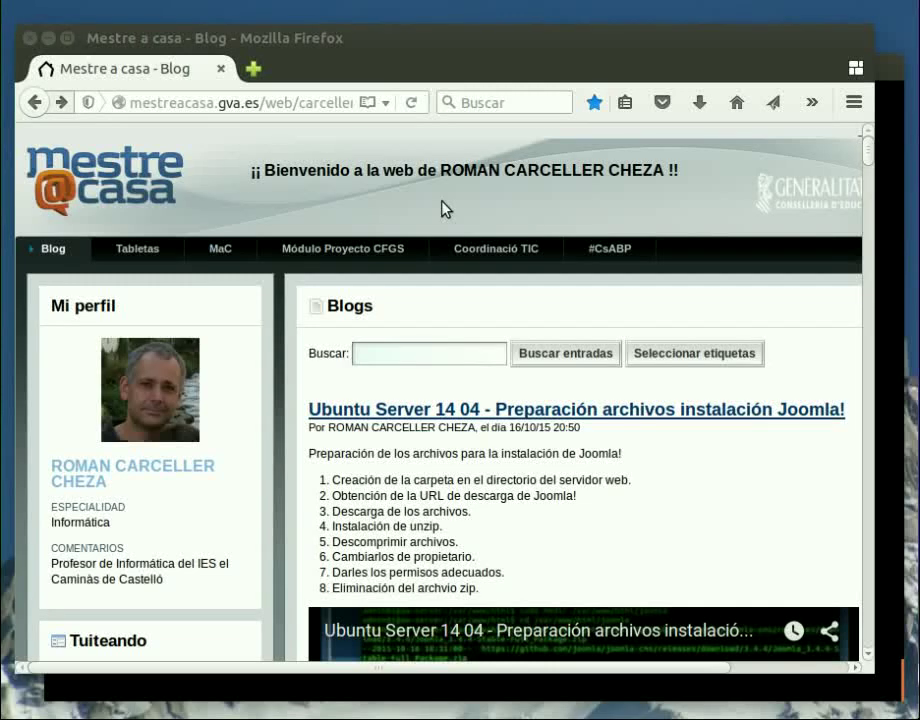
Load webmin.com in Firefox and go to its downloads page
click(260, 102)
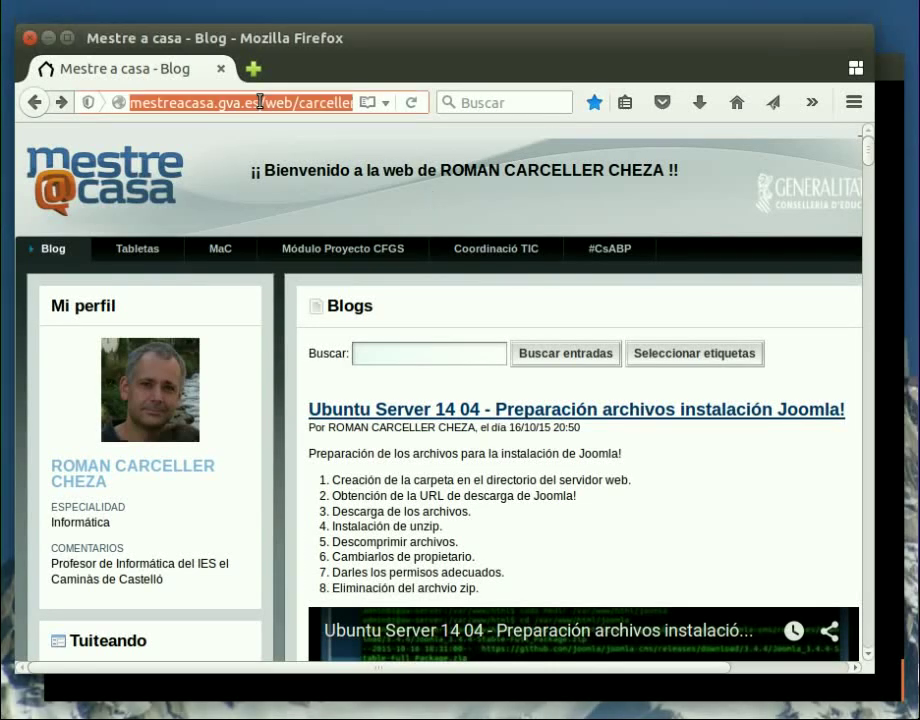
text(webm)
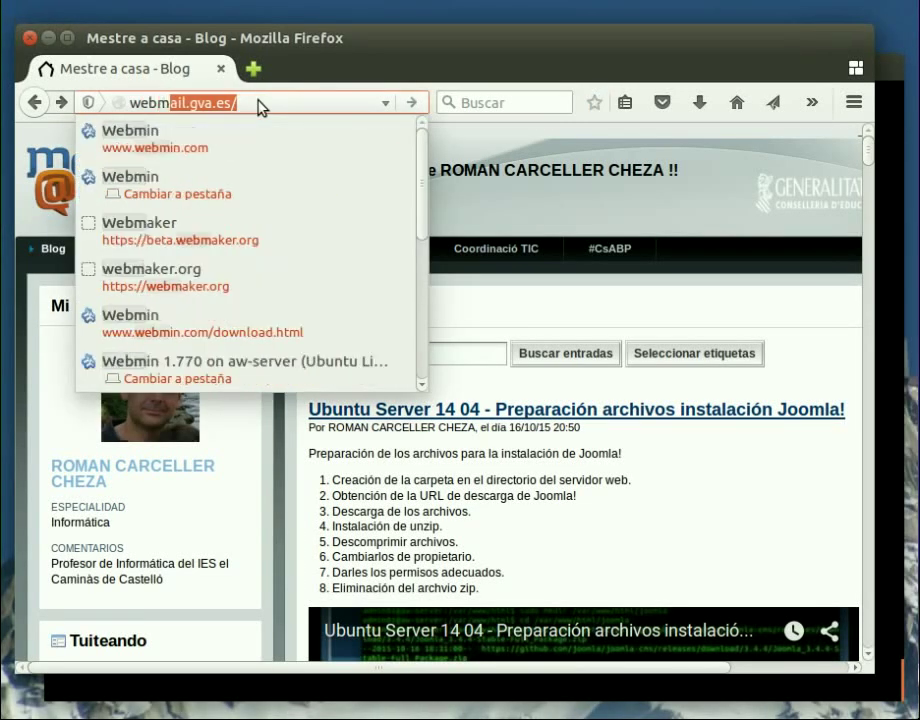
text(in.)
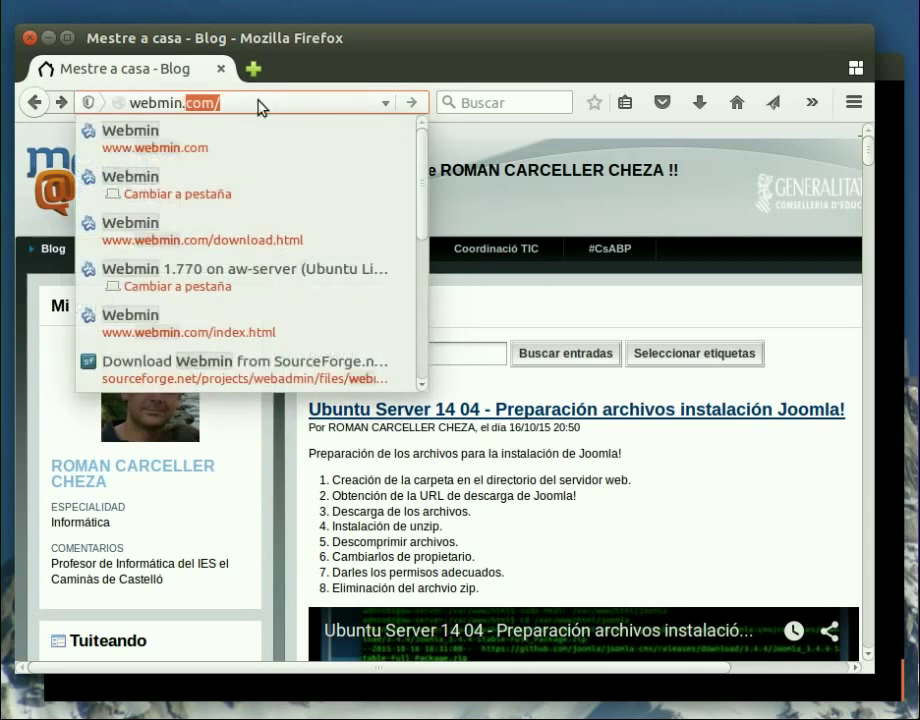
key(Return)
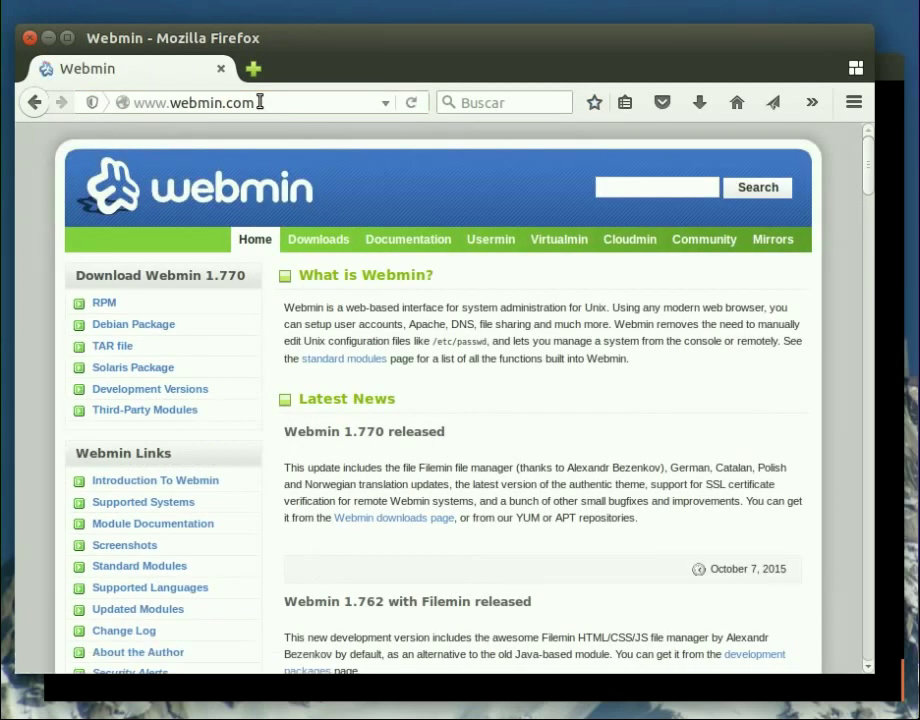
click(322, 245)
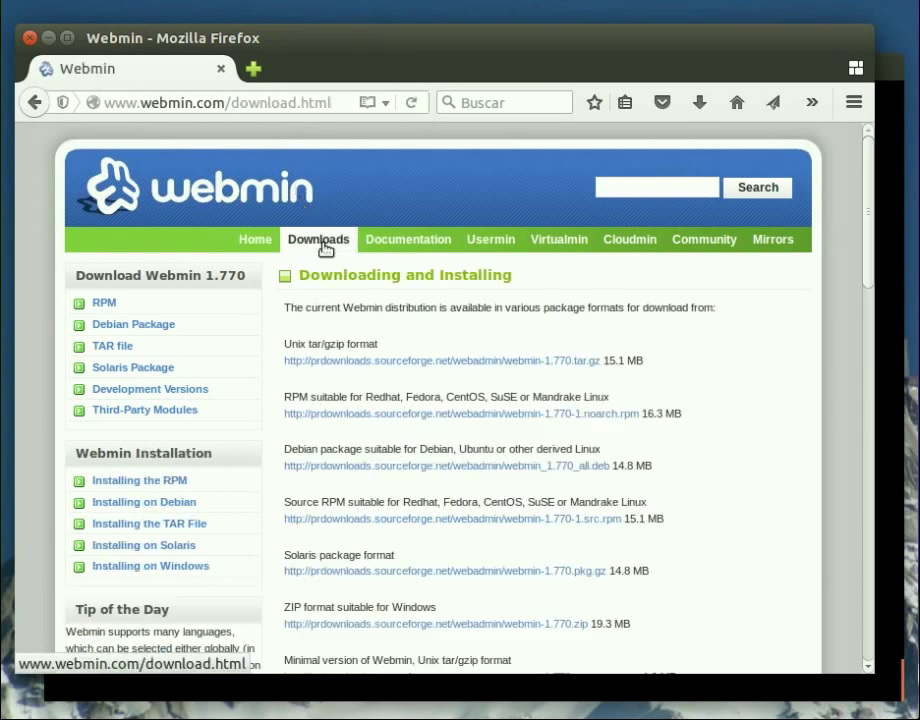
Open the Installing on Debian instructions and scroll to the APT repository section
click(180, 511)
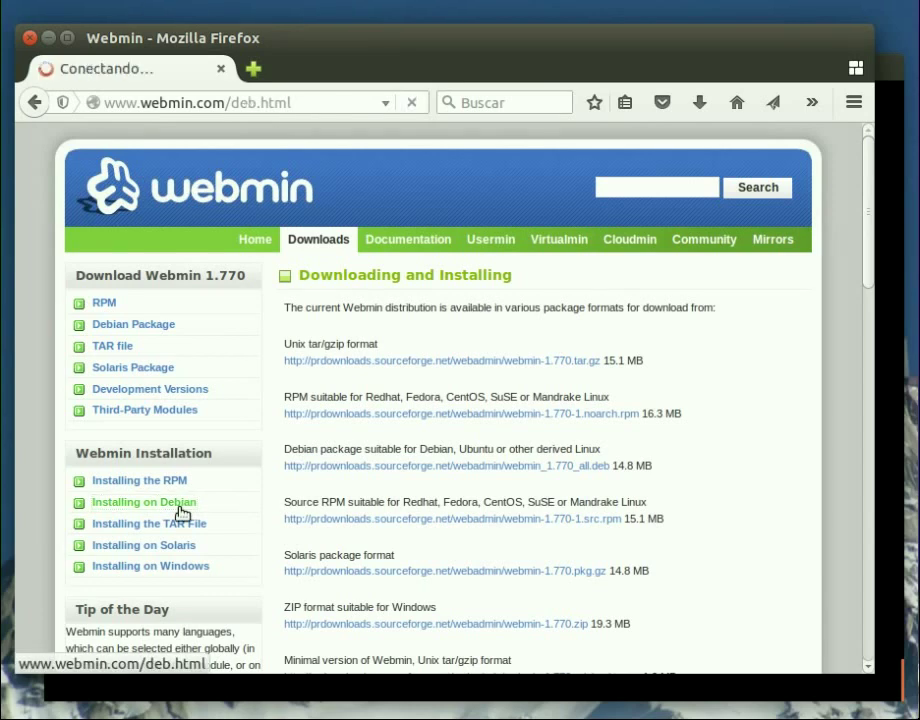
scroll(403, 503, down, 5)
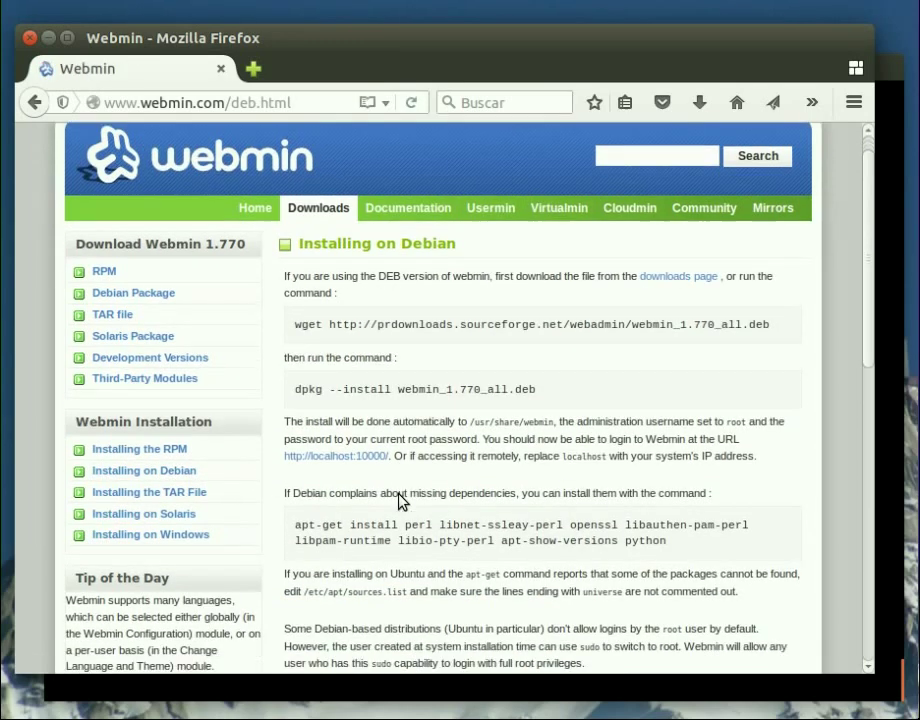
scroll(403, 503, down, 2)
scroll(402, 501, down, 2)
scroll(399, 495, down, 2)
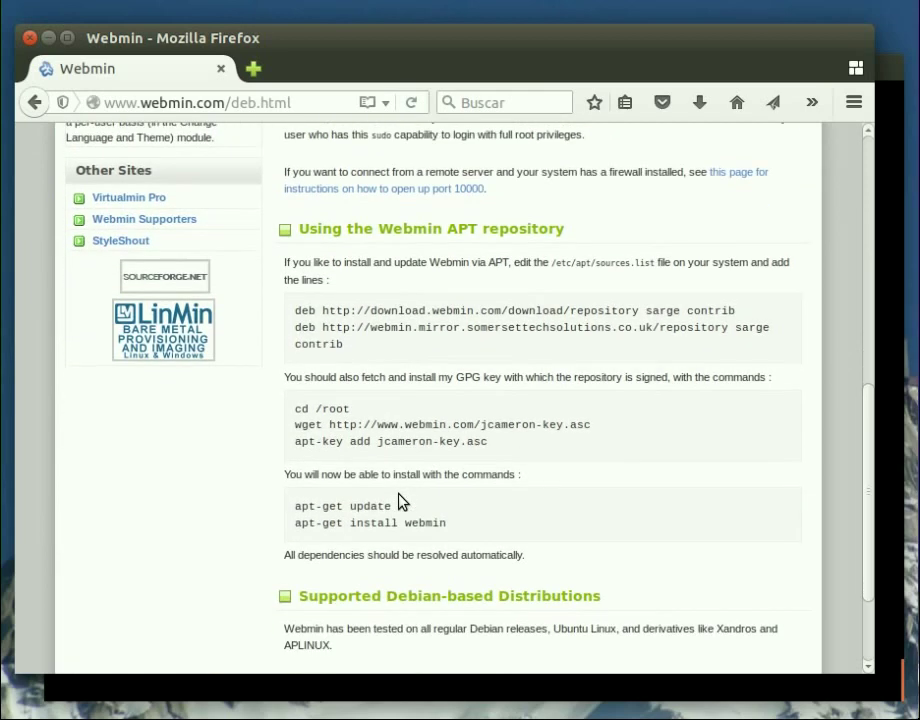
scroll(399, 495, down, 2)
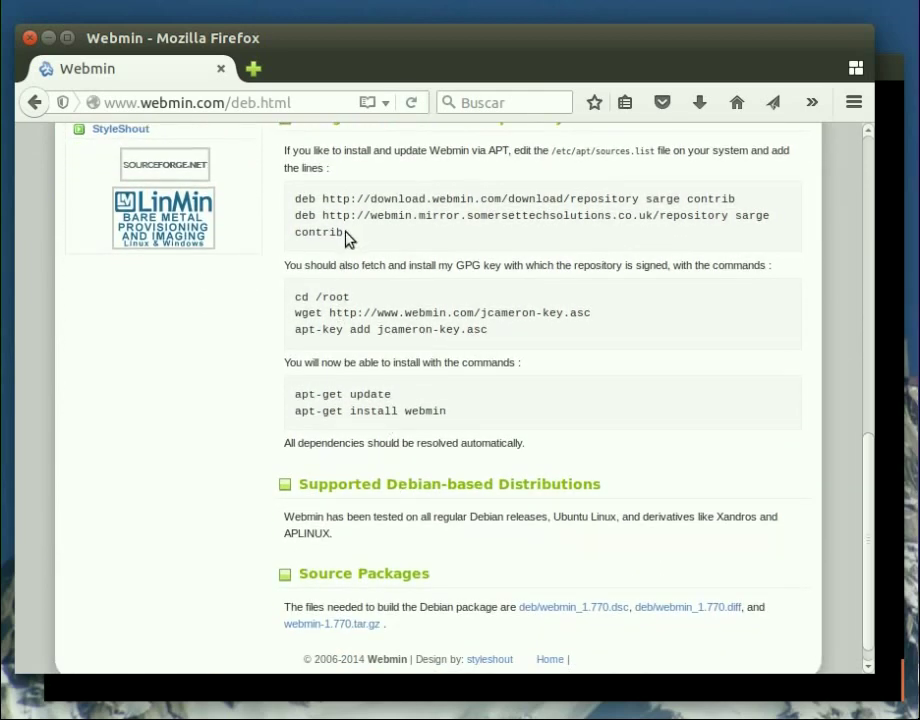
Copy the two Webmin deb repository lines from the page
drag(350, 234, 299, 200)
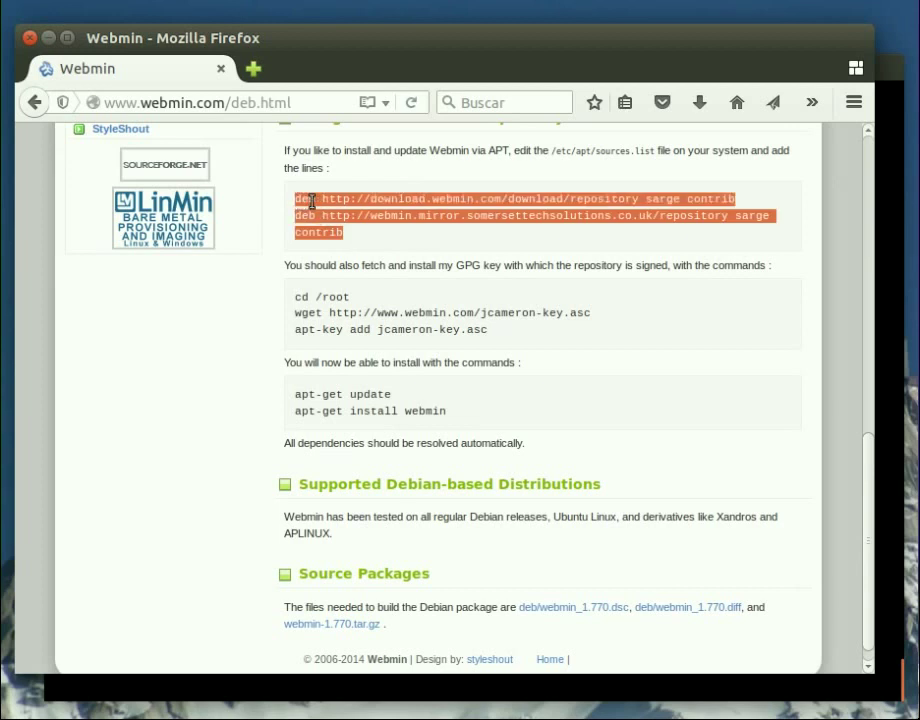
right_click(312, 202)
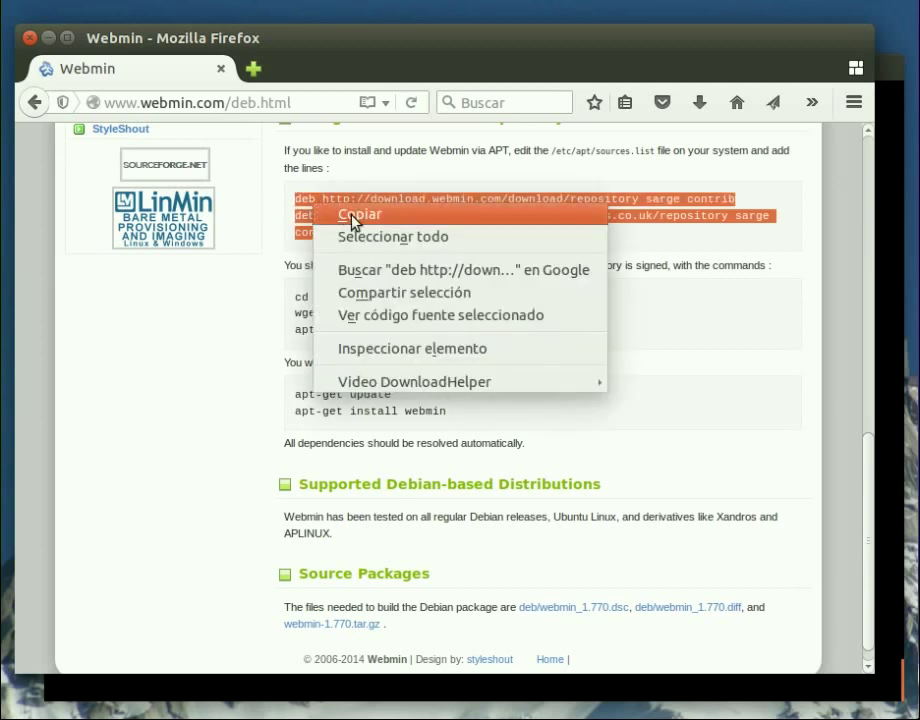
click(355, 217)
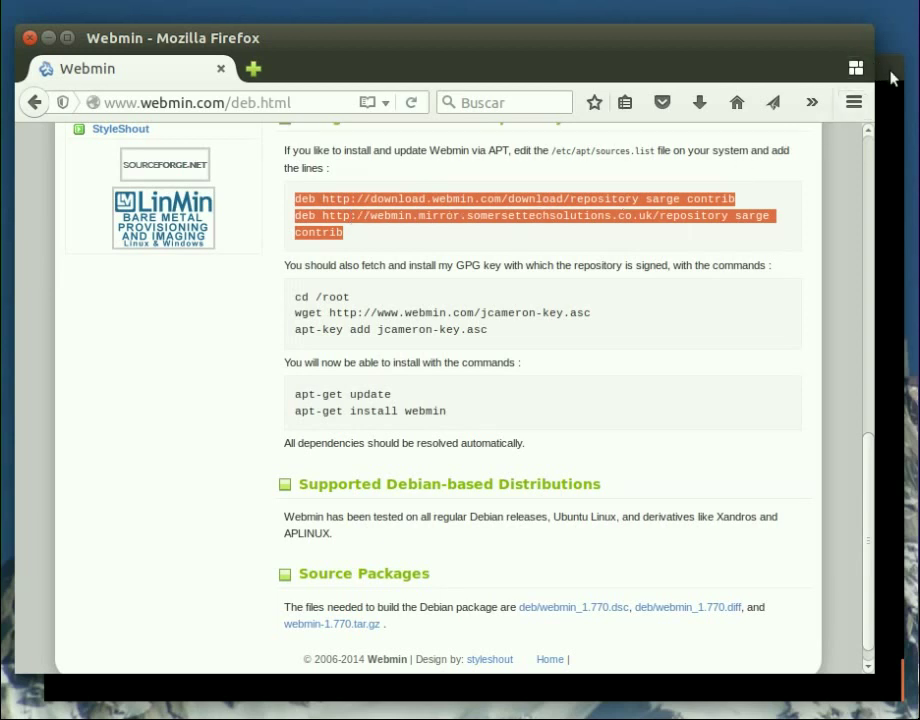
key(ctrl+alt+t)
Open /etc/apt/sources.list in vi with sudo and jump to its last line
text(sudo vi /etc/apt/sources.list)
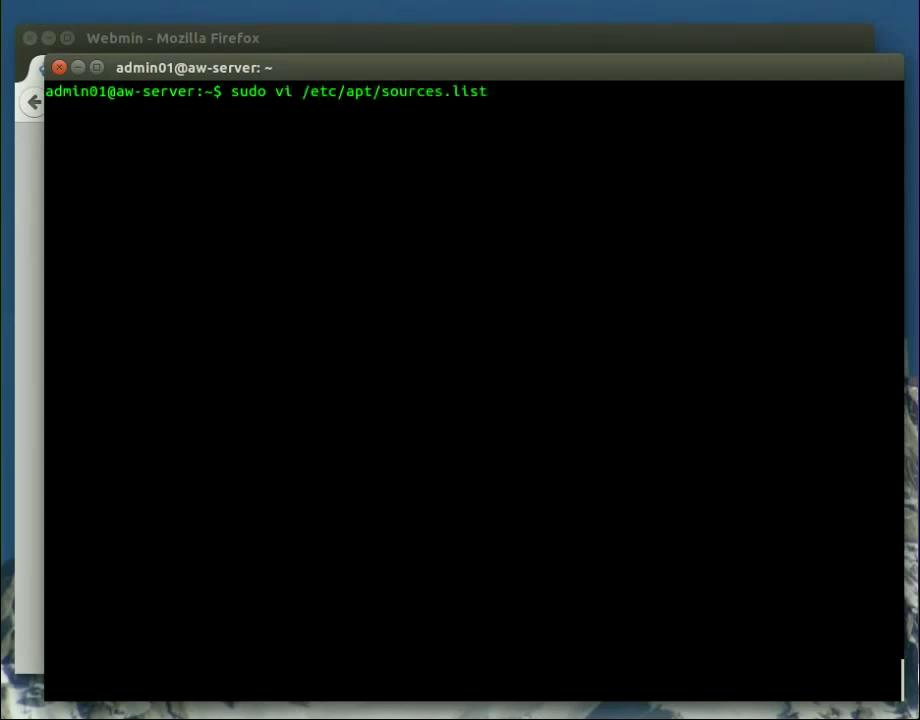
key(Return)
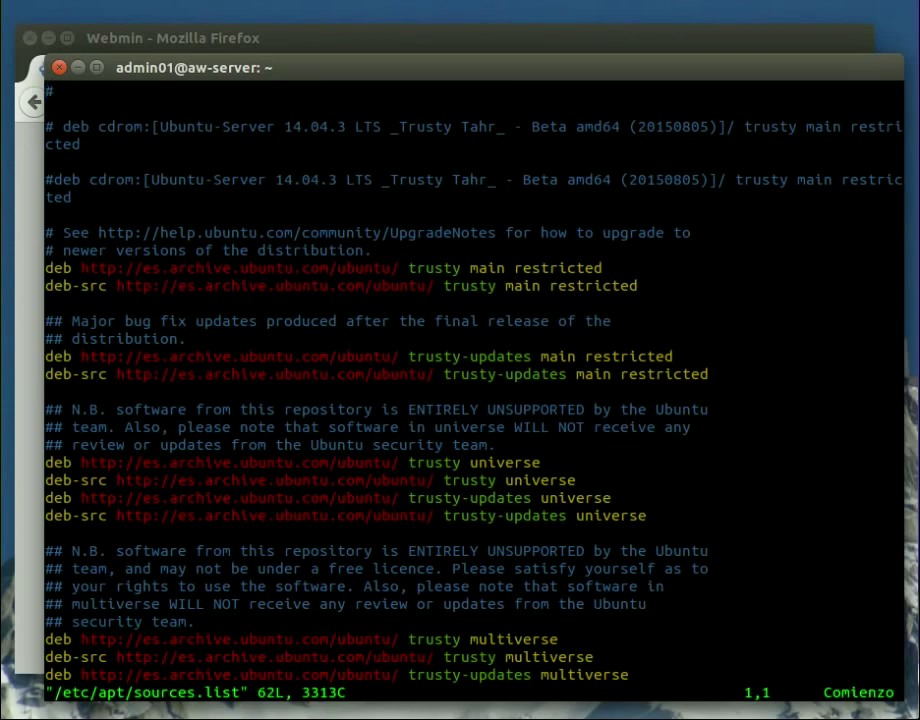
text(:$)
key(Return)
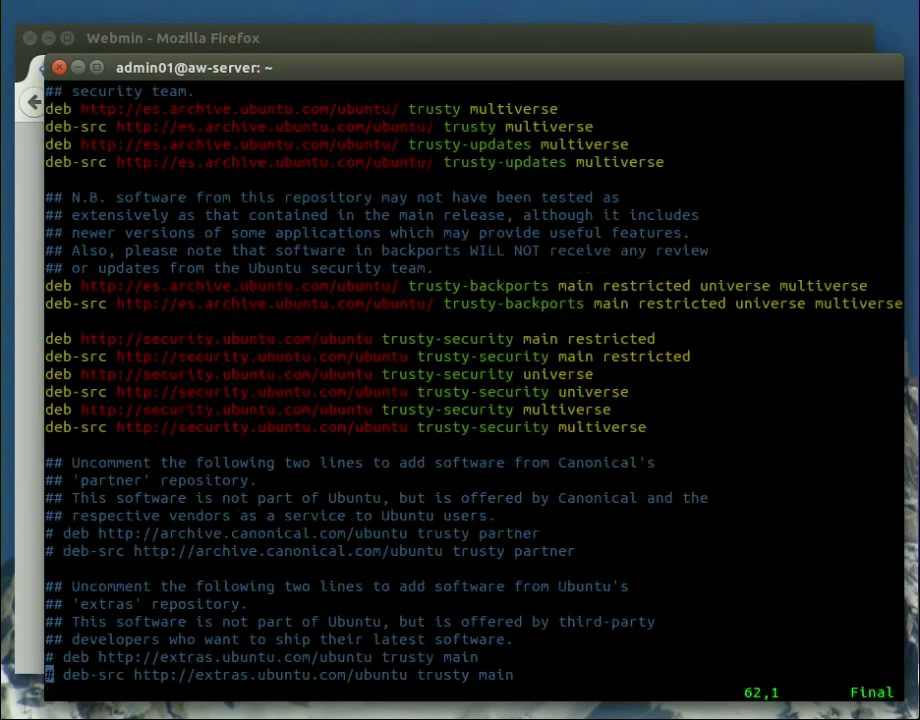
Paste the two Webmin repository lines at the end and save the file with :wq
key(o)
key(Return)
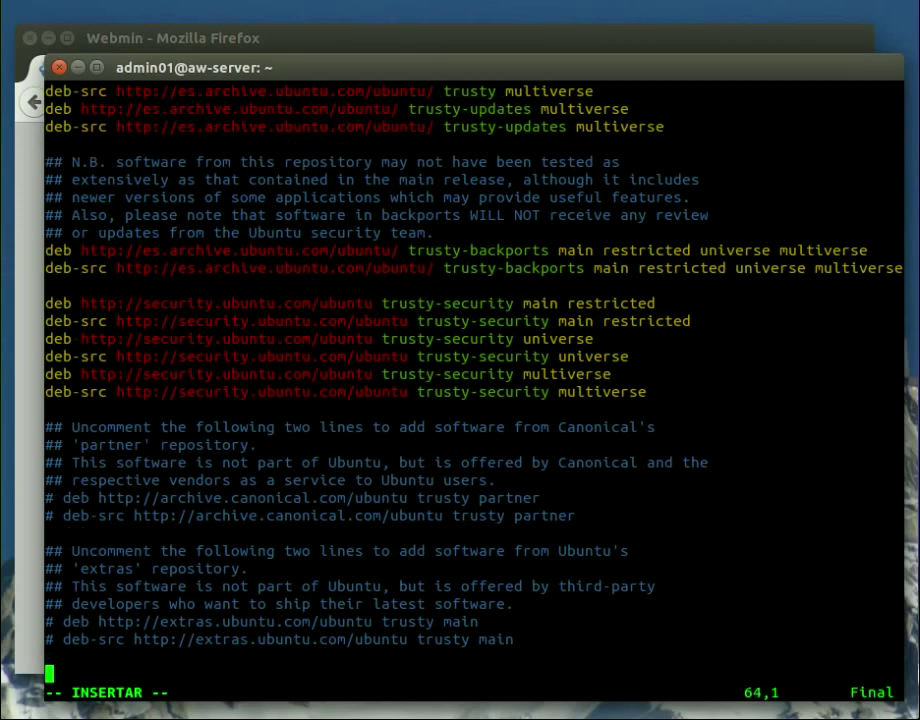
key(ctrl+shift+v)
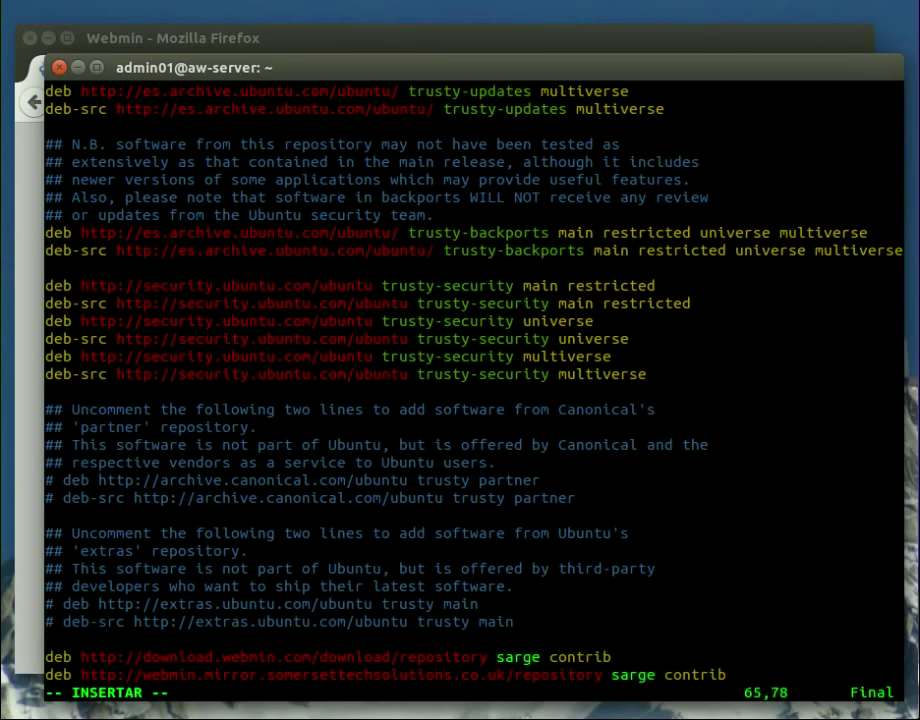
key(Return)
key(Escape)
text(:wq)
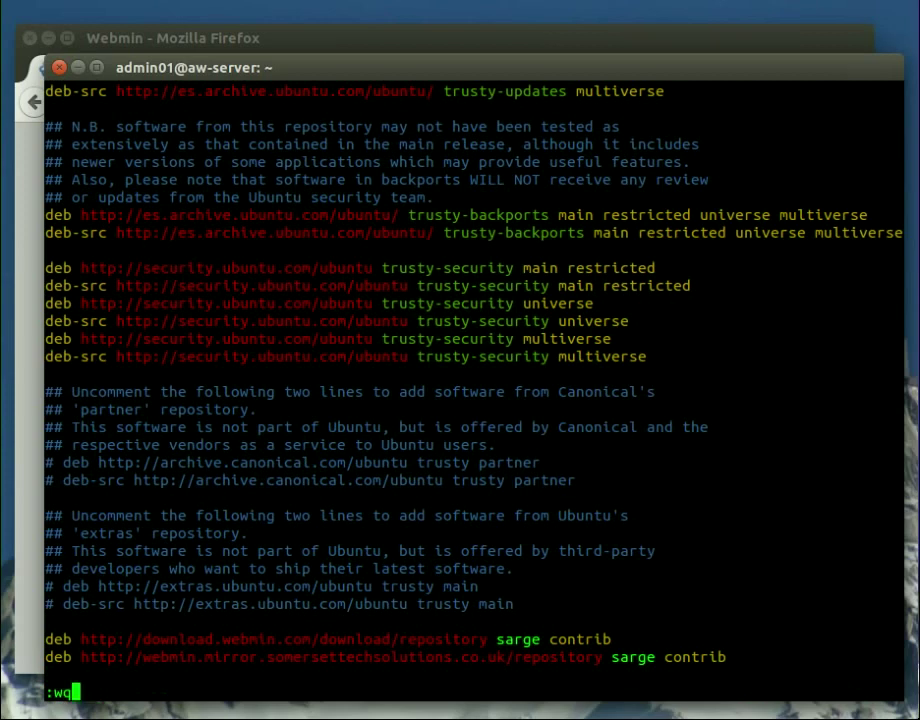
key(Return)
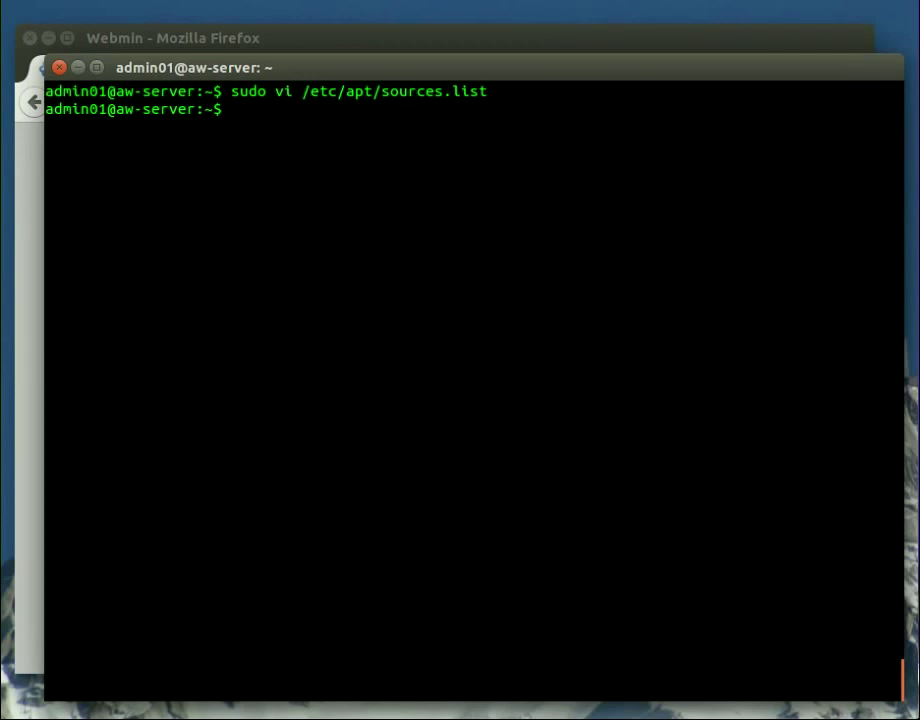
Copy the wget command for the jcameron-key.asc signing key from the Webmin page
click(736, 44)
drag(591, 312, 299, 312)
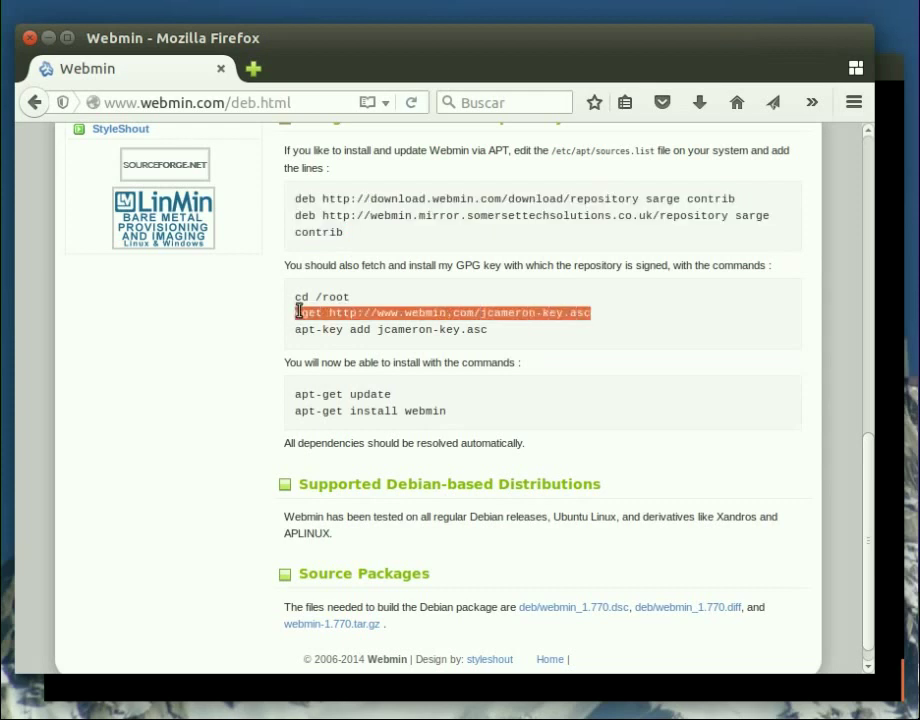
right_click(311, 313)
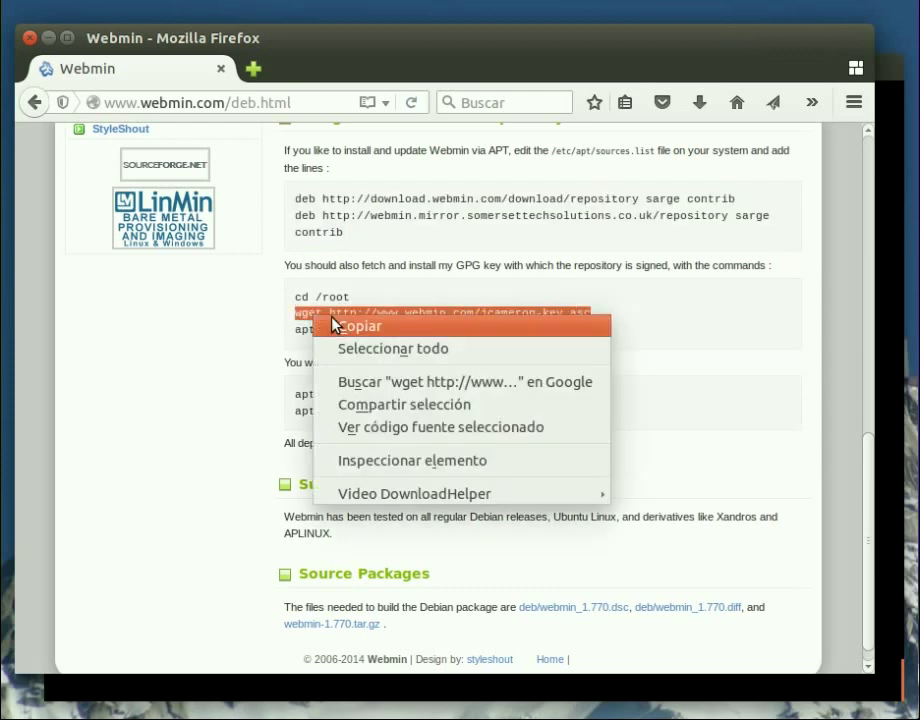
click(341, 326)
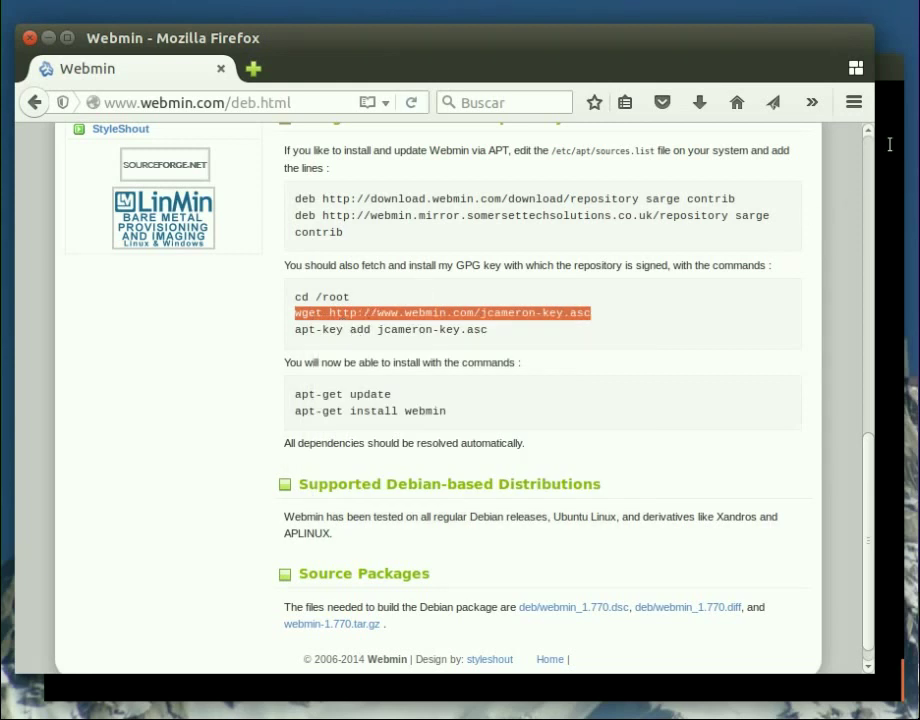
click(889, 80)
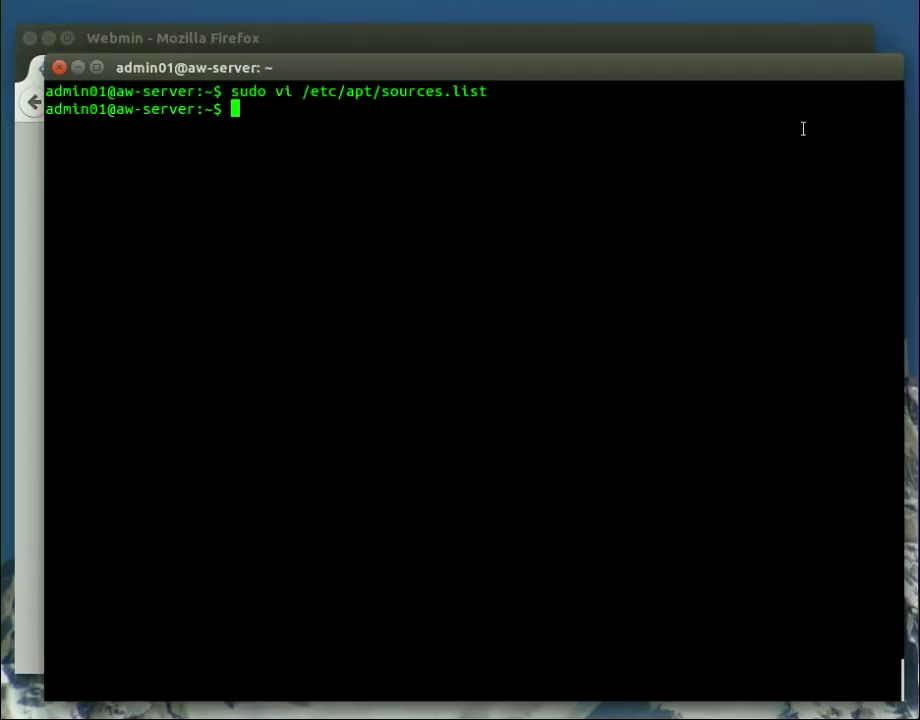
text(wget http://www.webmin.com/jcameron-key.asc)
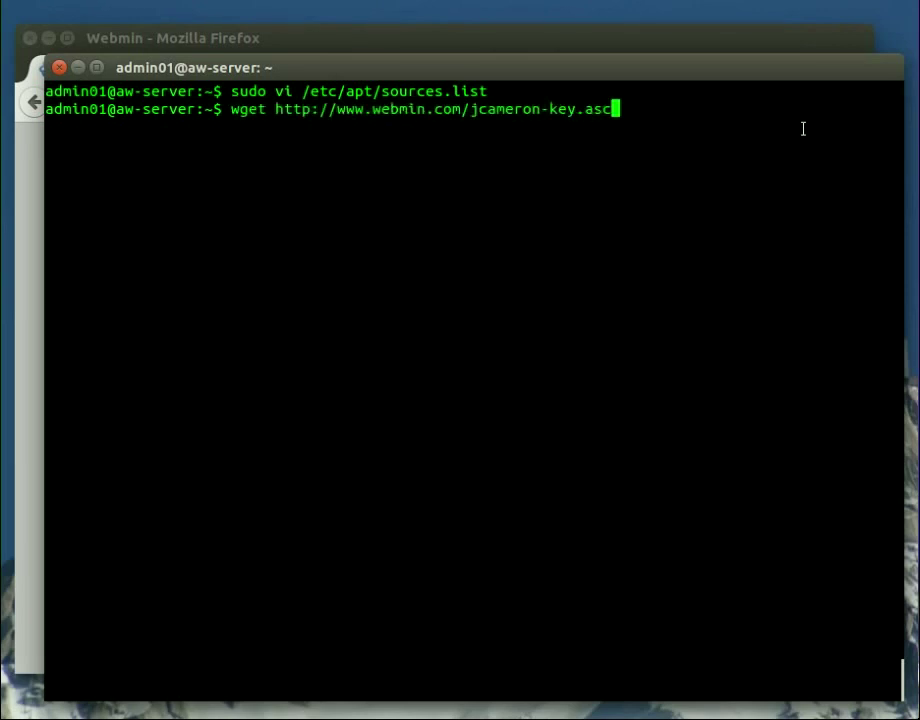
key(Return)
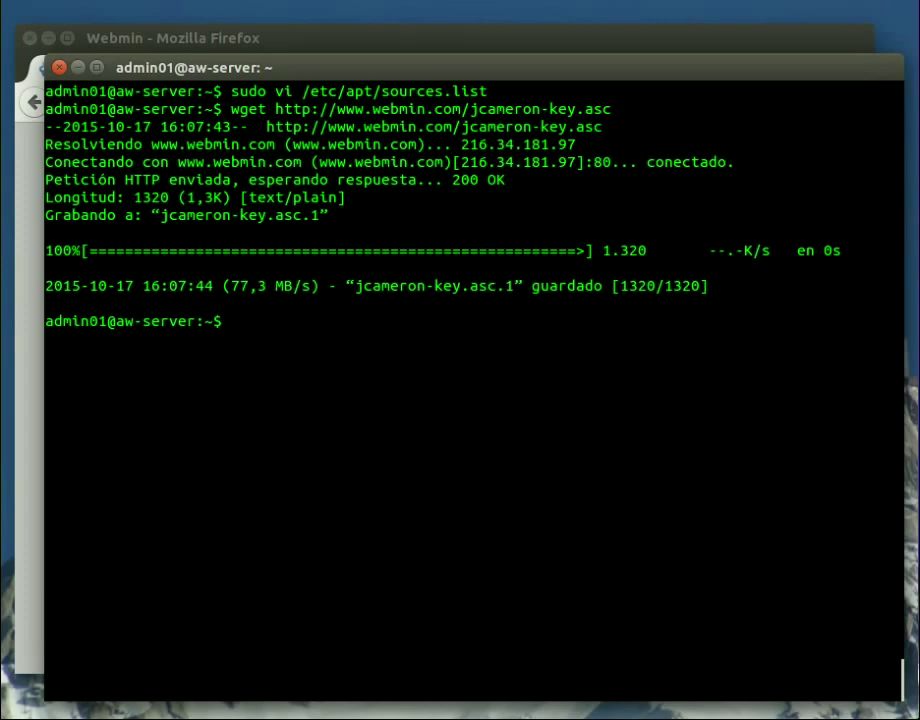
click(821, 36)
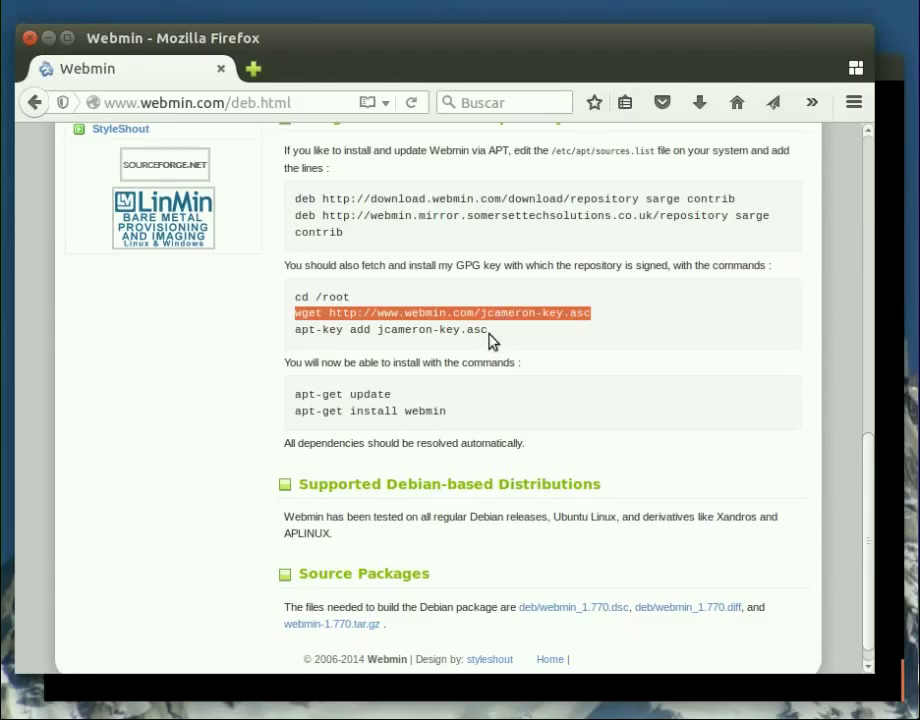
Copy the apt-key add command and run it as sudo apt-key add jcameron-key.asc
drag(490, 331, 290, 334)
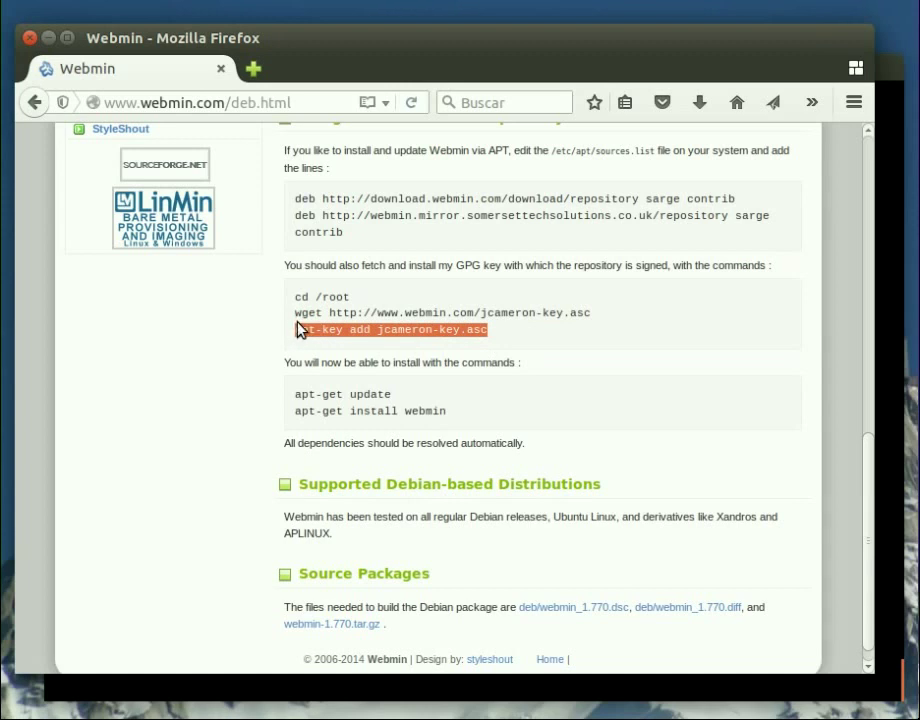
right_click(341, 331)
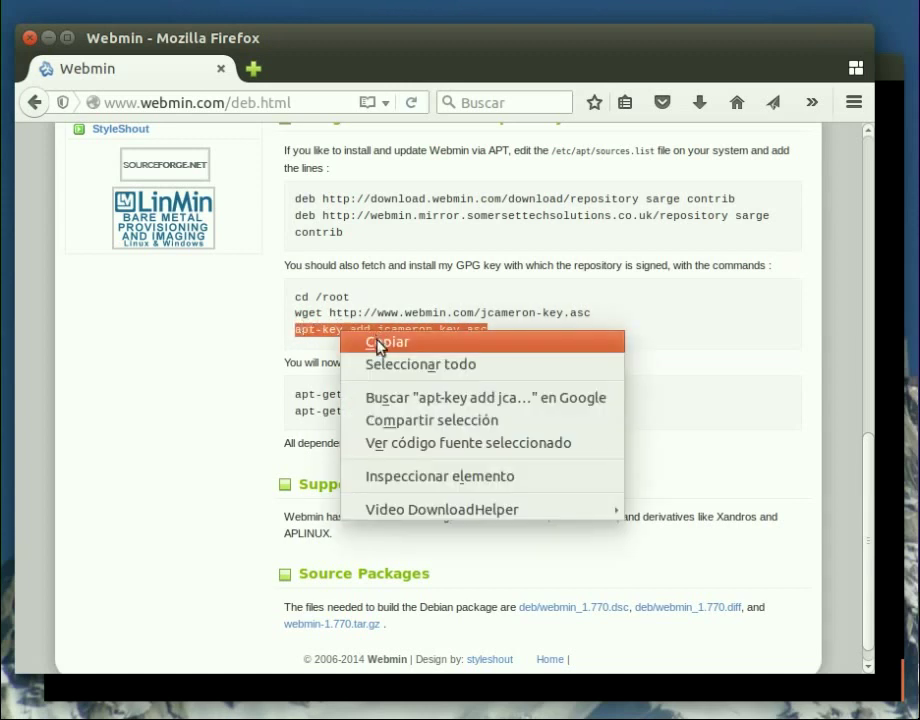
click(379, 344)
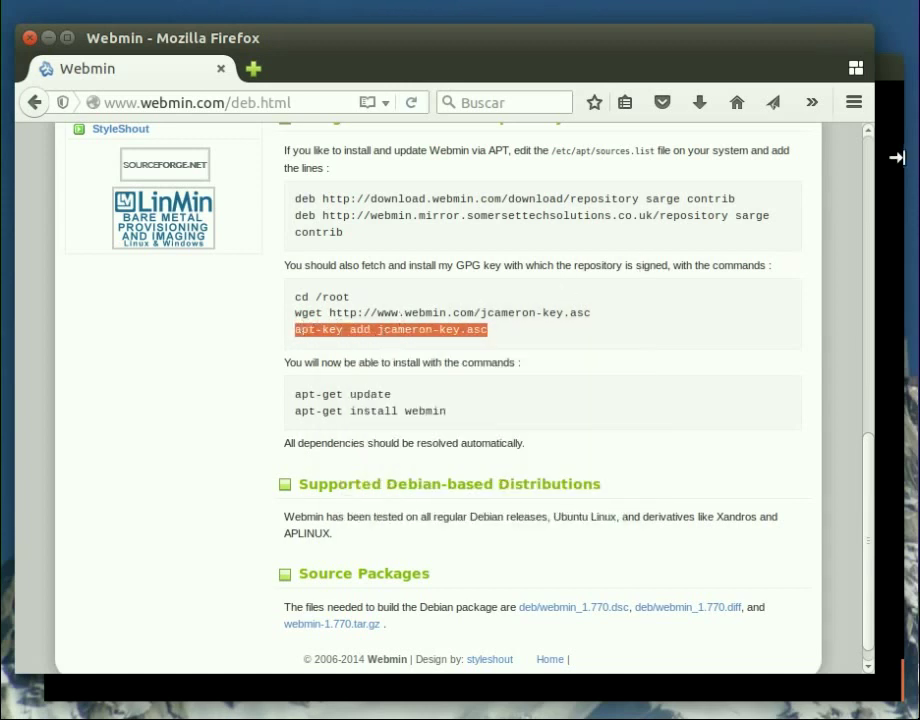
click(883, 88)
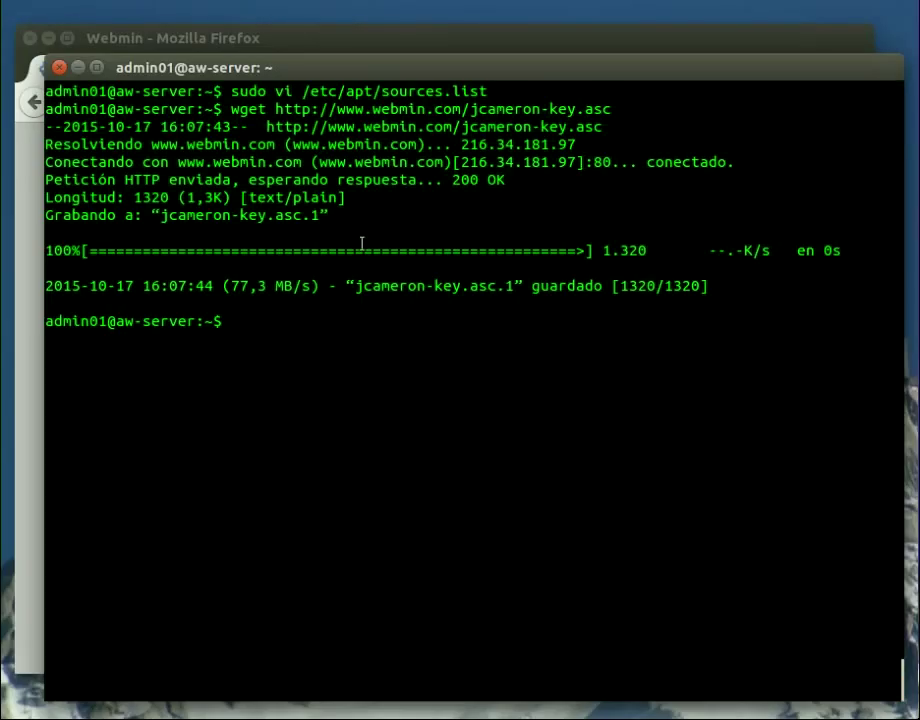
key(ctrl+shift+v)
key(ctrl+a)
text(sudo)
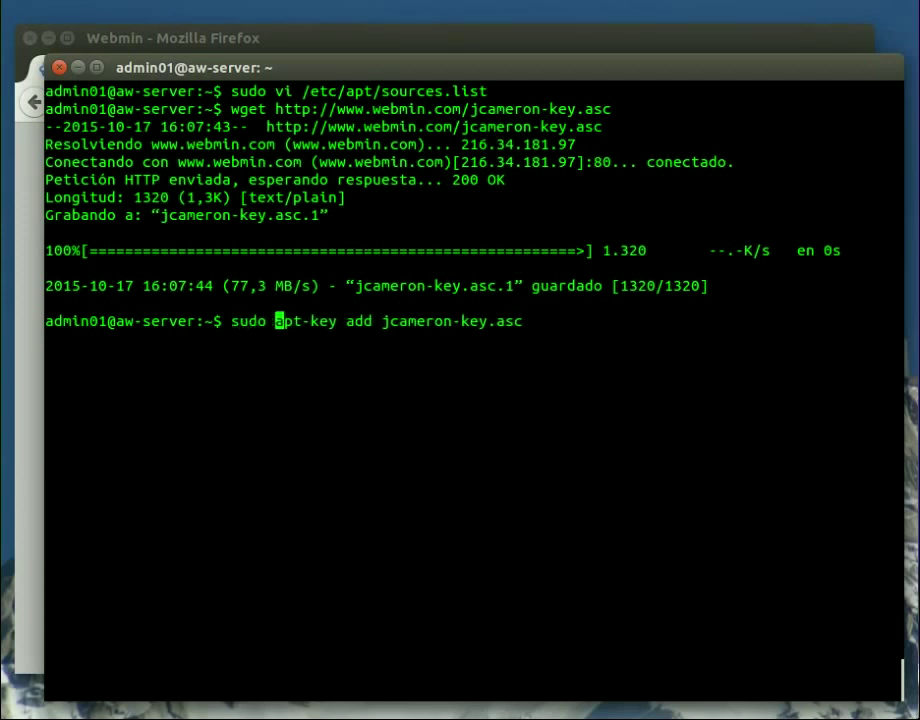
key(Return)
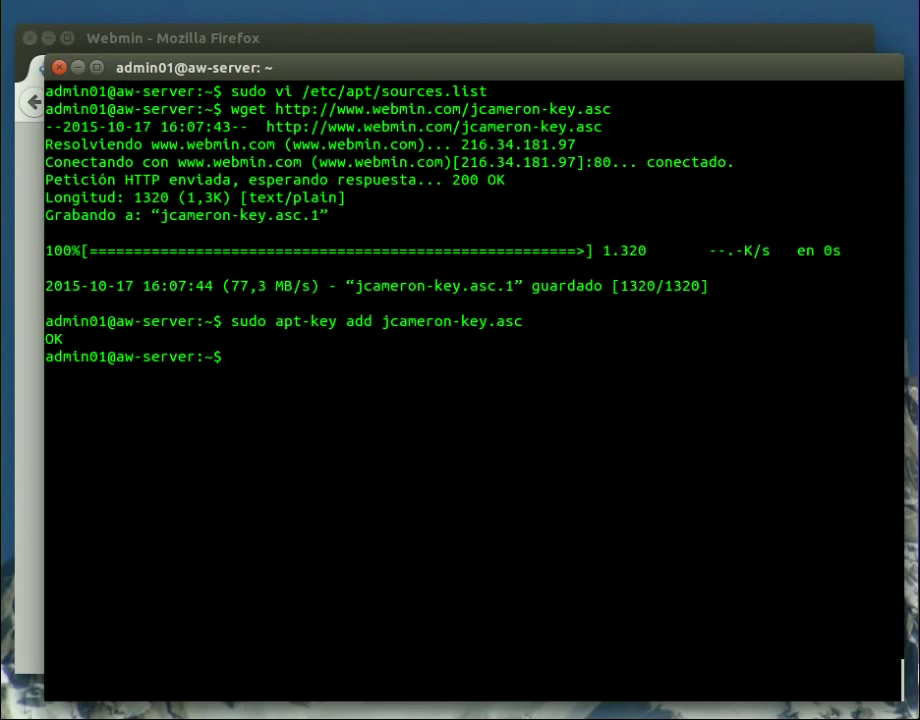
Copy apt-get update from the Webmin page and run it in the terminal with sudo
click(462, 40)
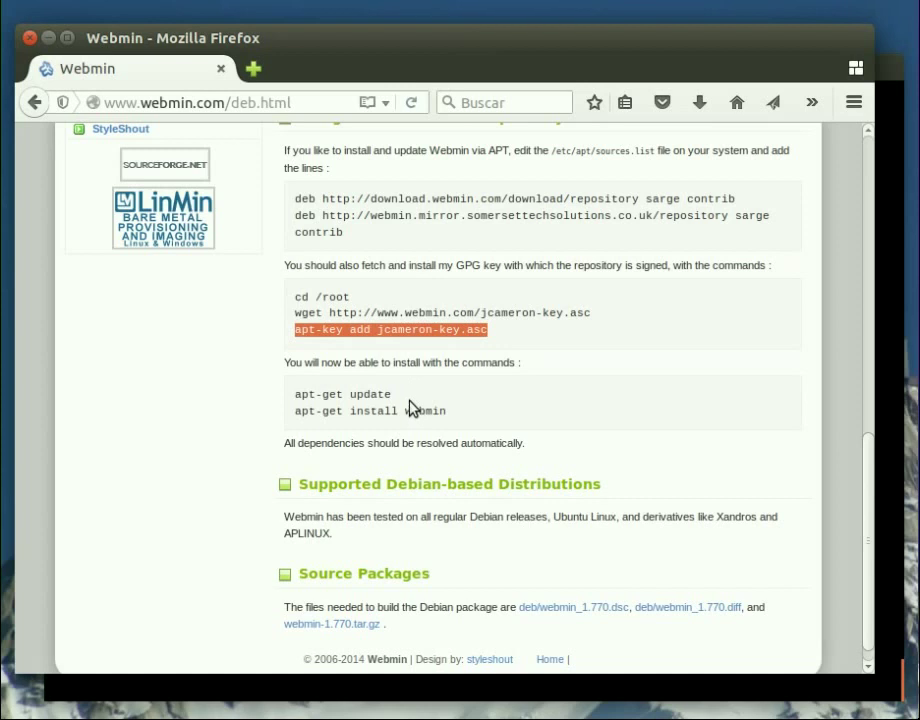
drag(392, 395, 296, 395)
right_click(316, 398)
click(380, 410)
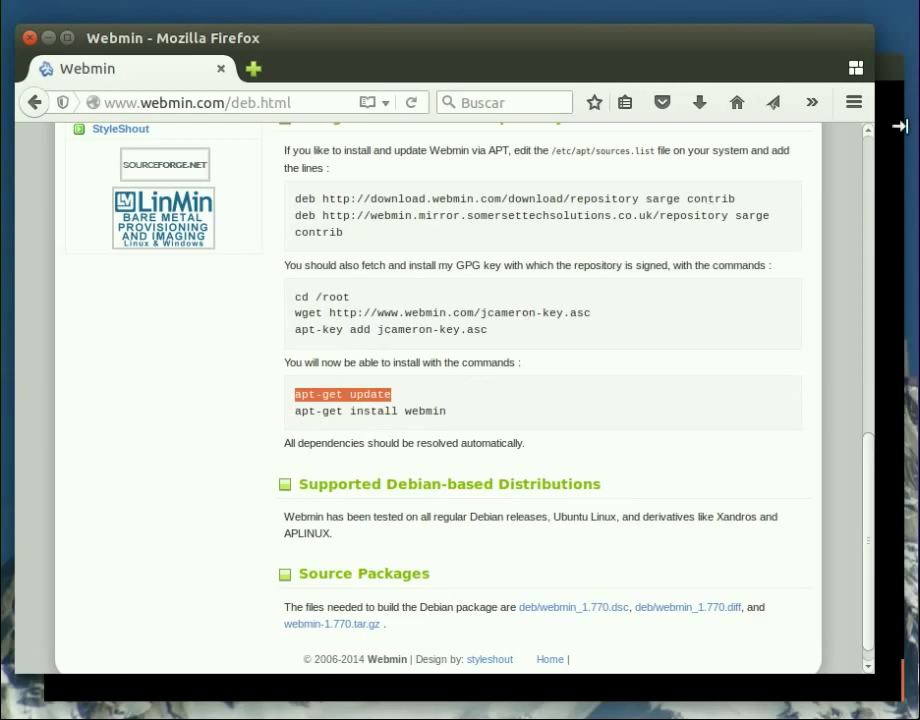
click(893, 67)
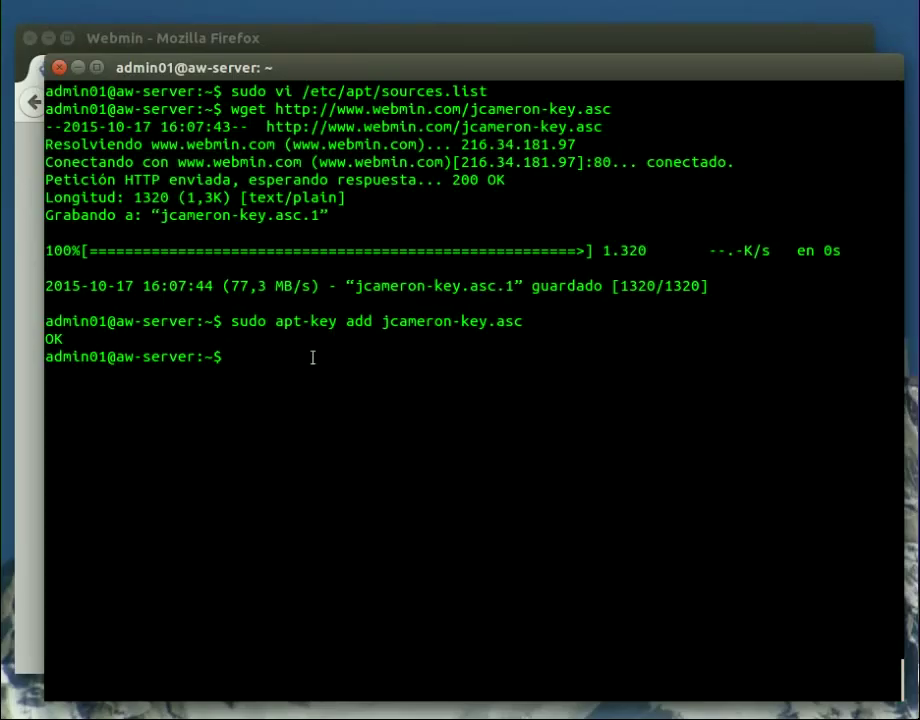
key(ctrl+shift+v)
key(Home)
text(sudo)
key(Return)
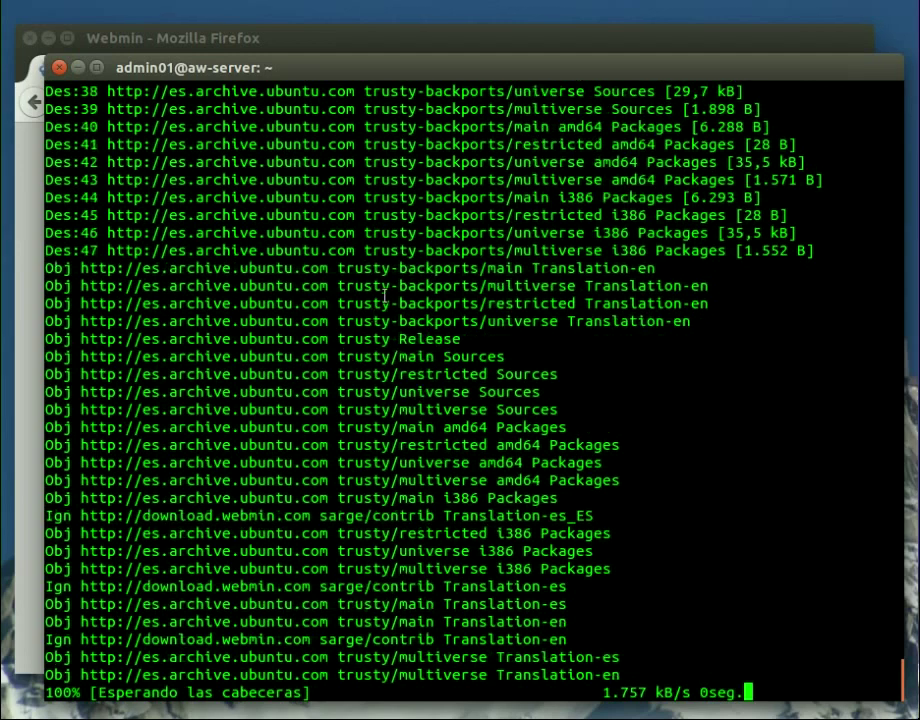
click(400, 44)
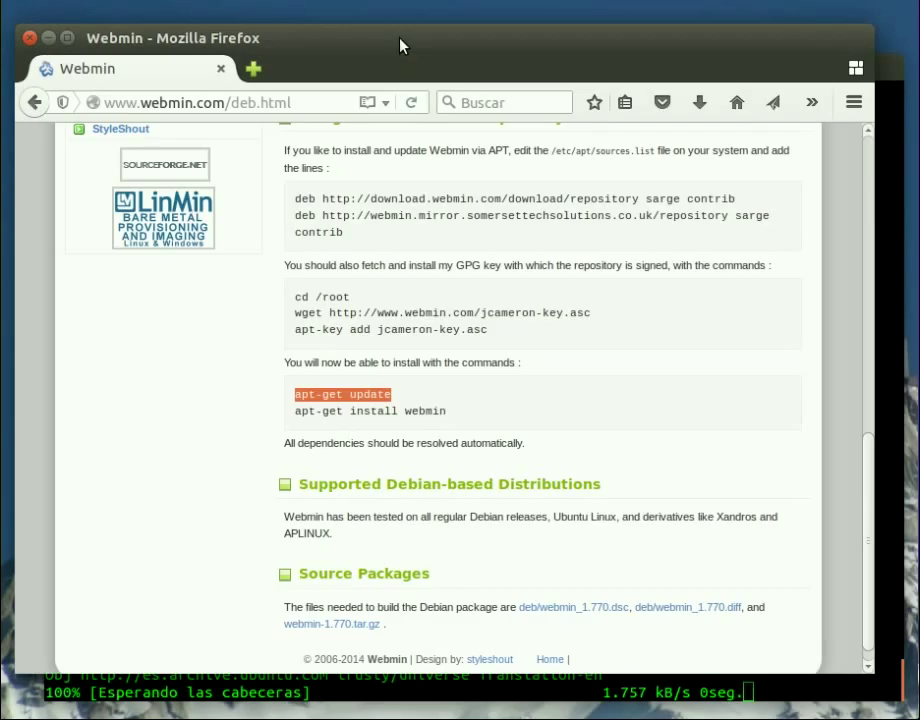
Run sudo apt-get install webmin and answer S to install the listed packages
drag(452, 415, 295, 412)
right_click(316, 418)
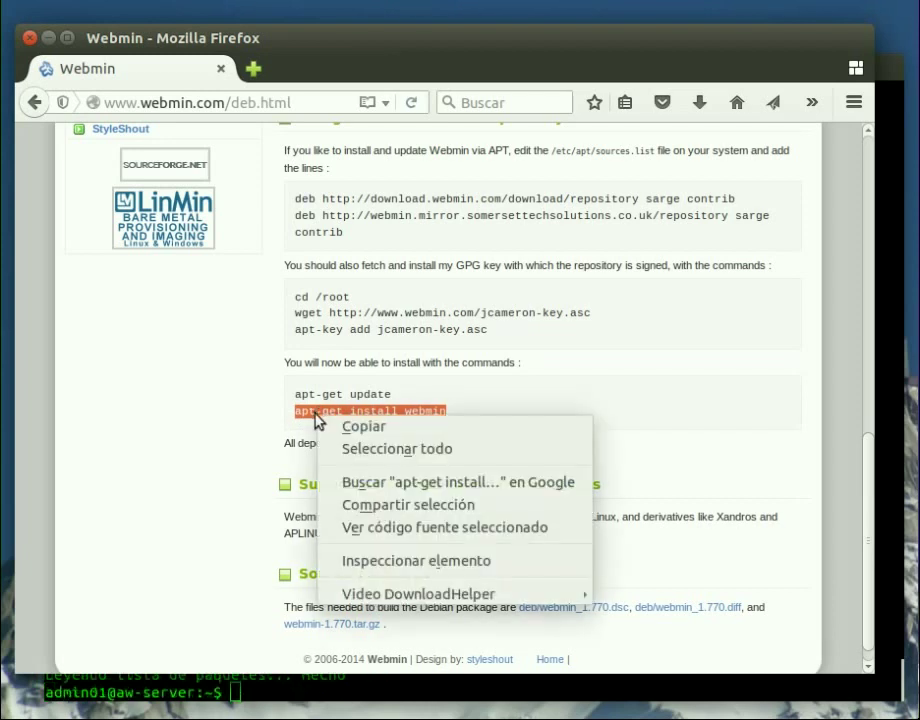
click(349, 436)
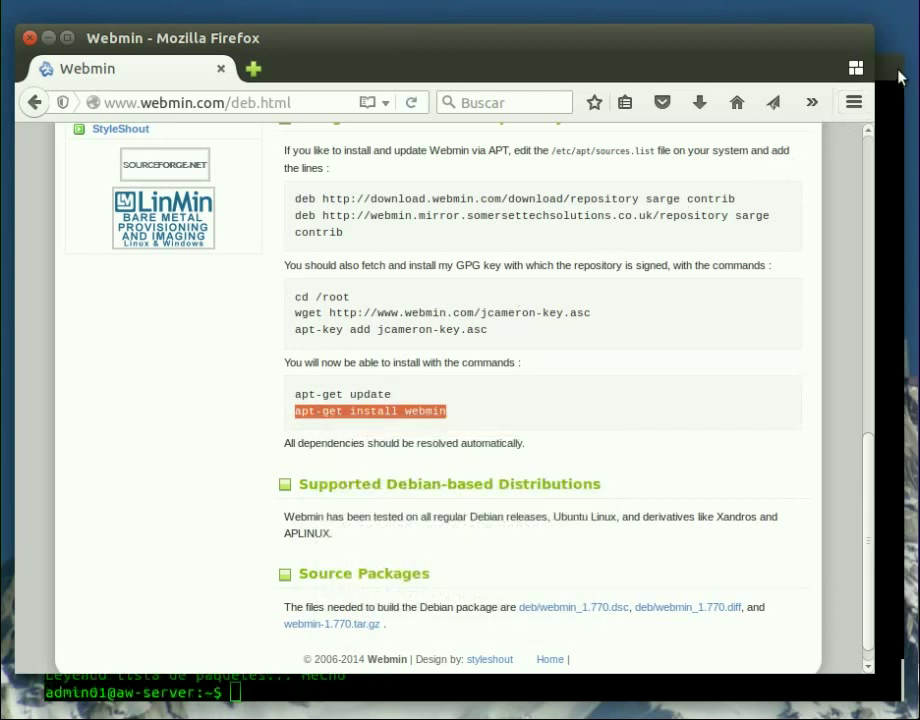
key(alt+Tab)
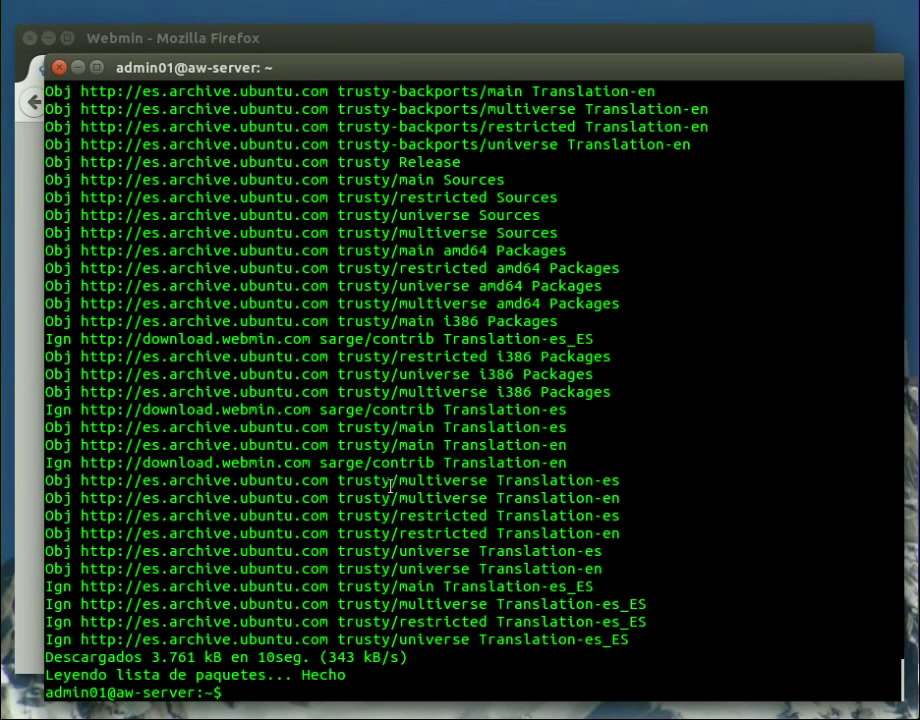
text(apt-get install webmin)
key(Home)
text(sudo)
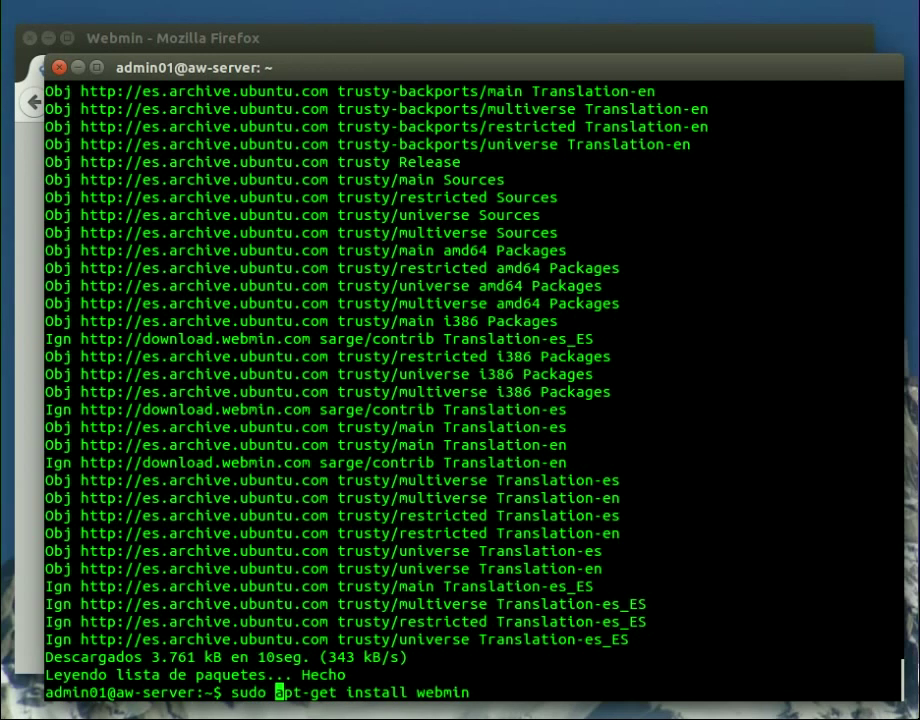
key(Return)
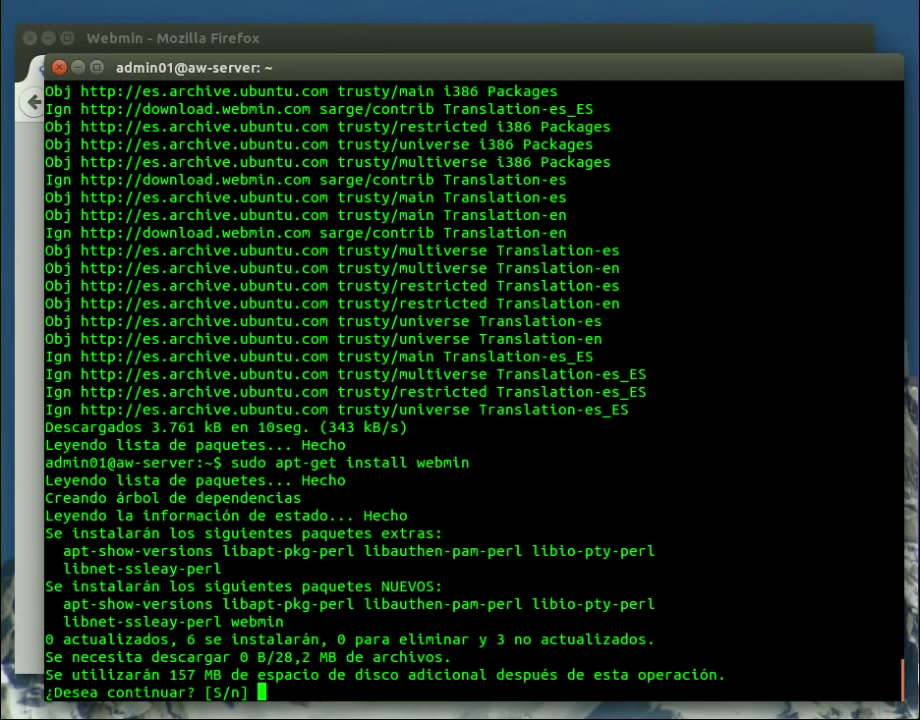
text(S)
key(Return)
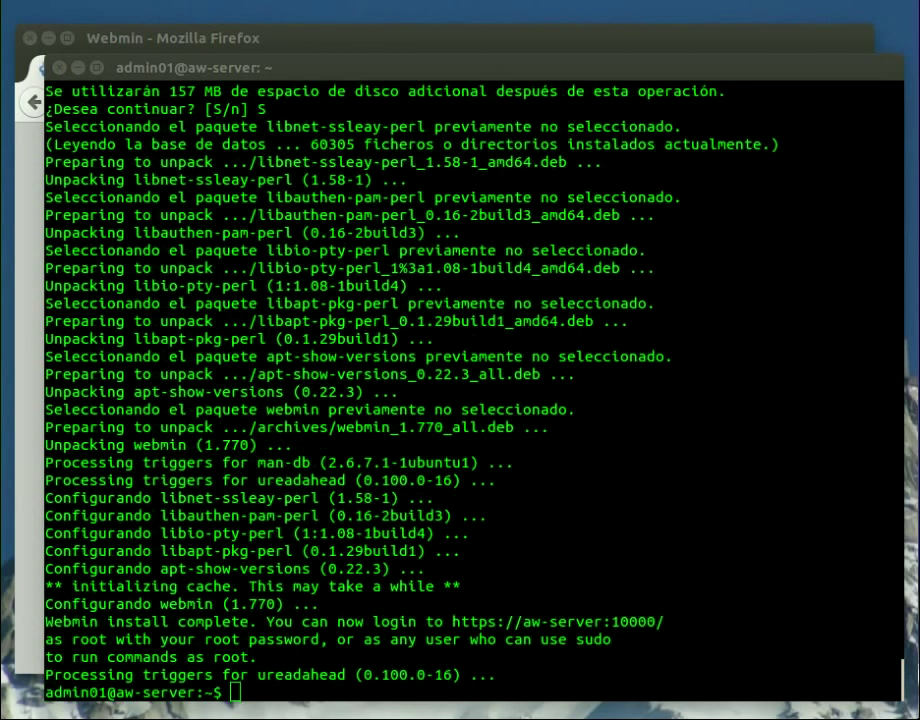
click(174, 103)
text(http)
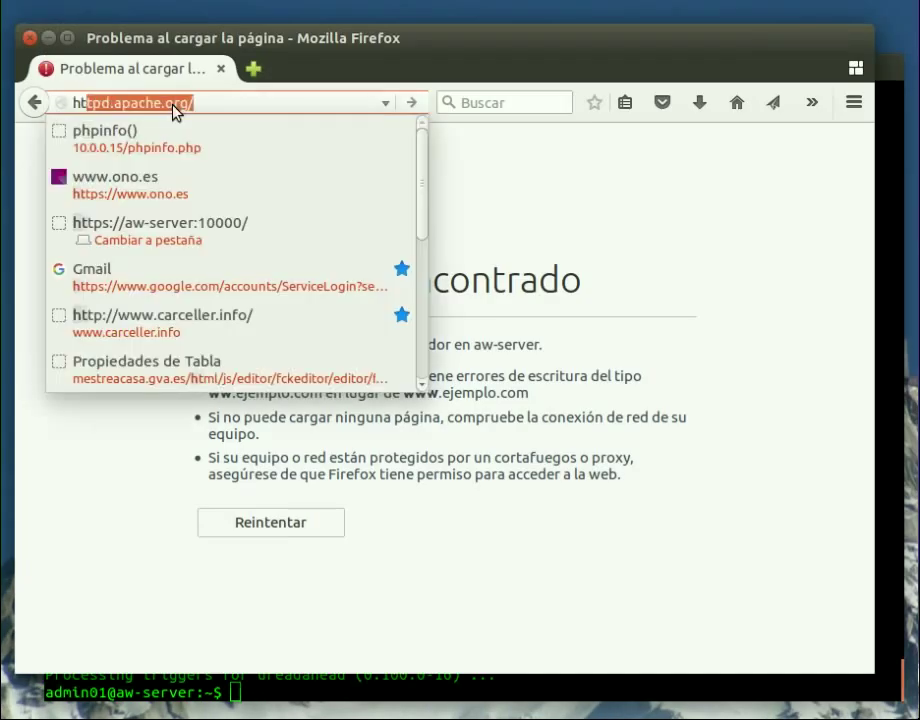
text(s)
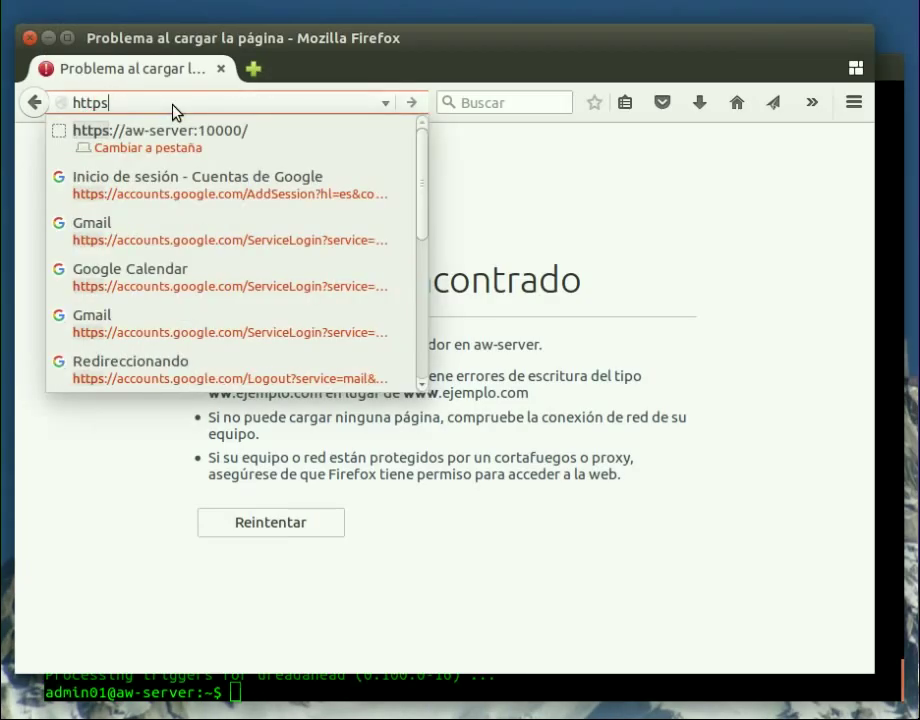
text(://)
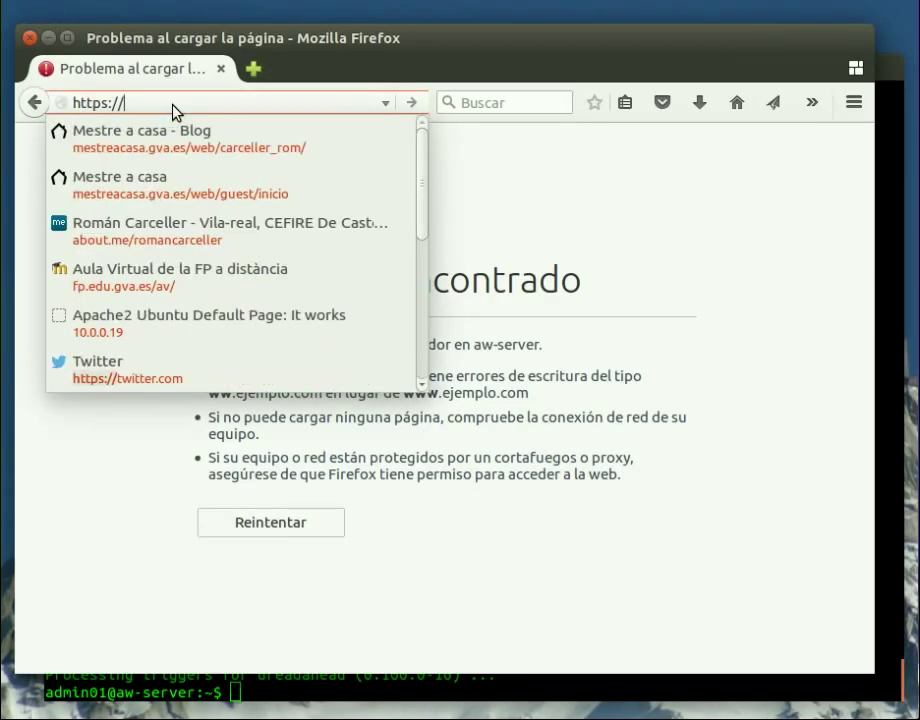
text(10.0.0.19:)
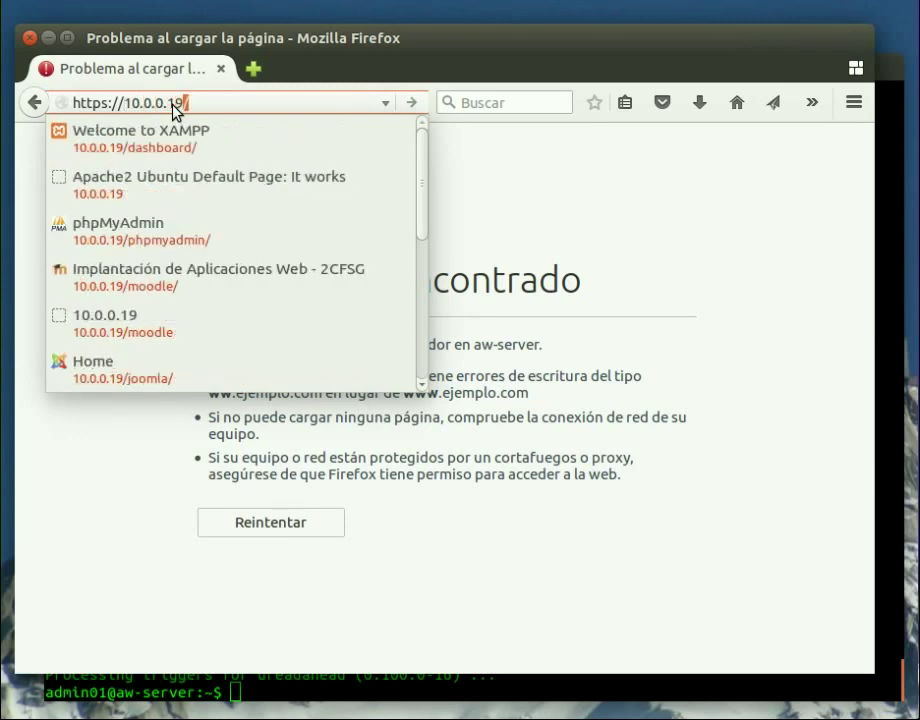
text(10000)
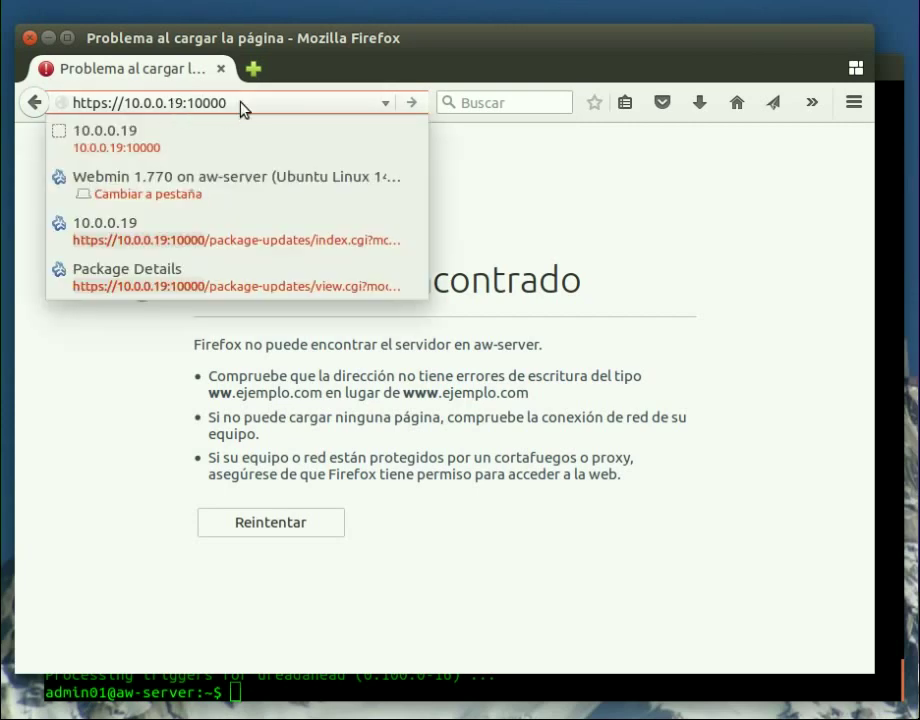
key(Return)
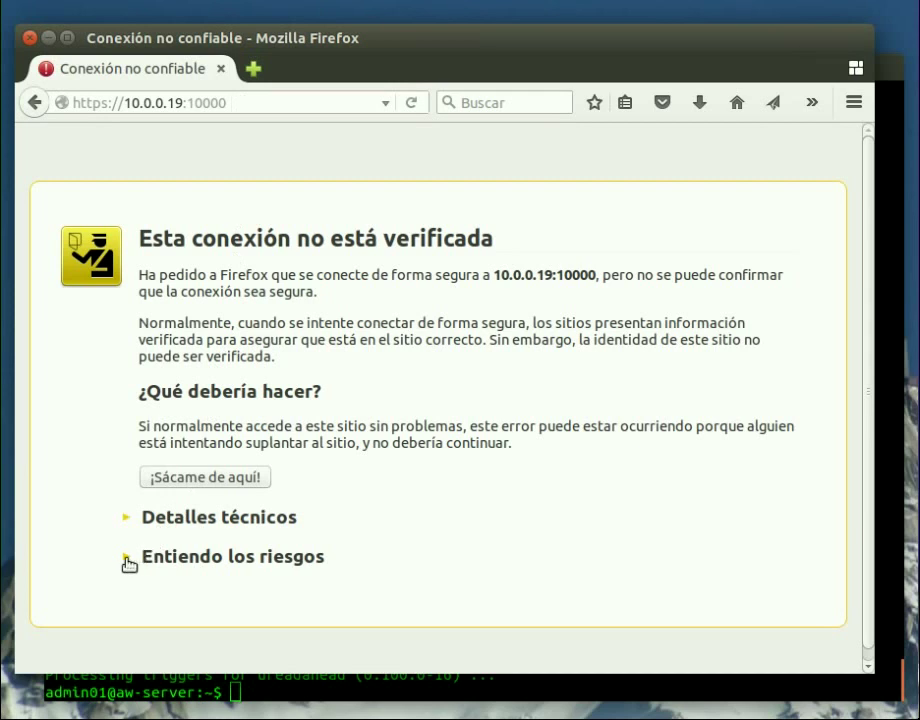
click(128, 560)
scroll(128, 562, down, 3)
click(182, 563)
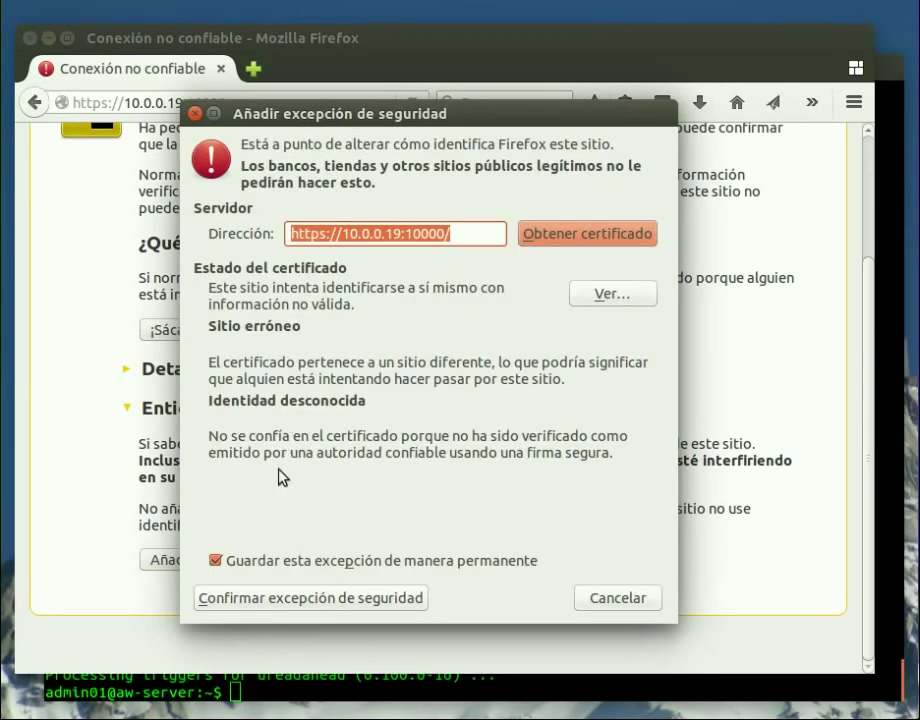
click(280, 598)
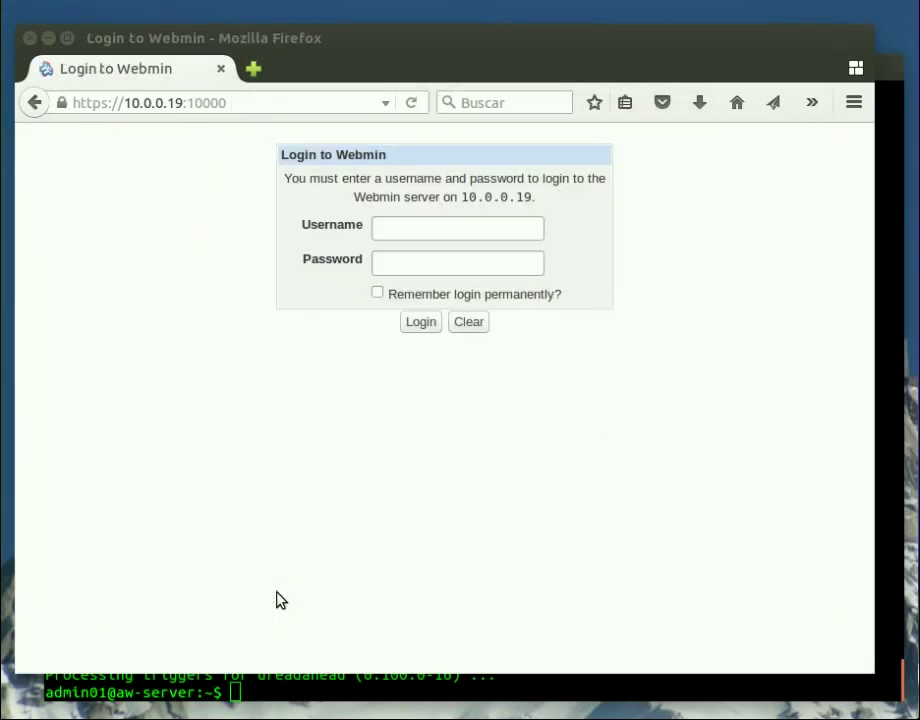
Log in to Webmin with the admin username and password, never saving the password
click(409, 224)
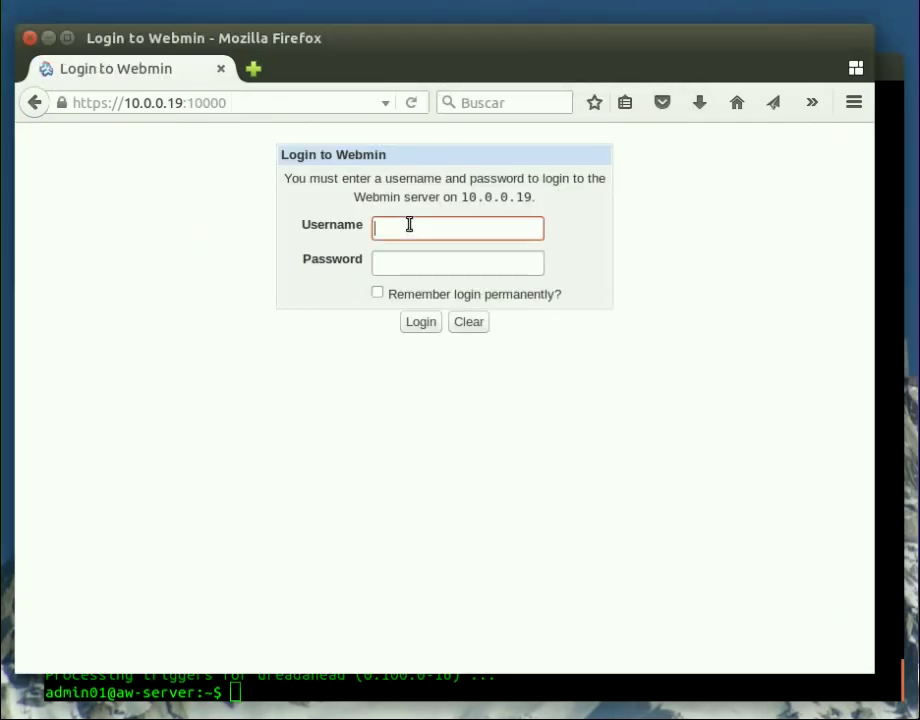
text(admin01)
key(Tab)
text(******)
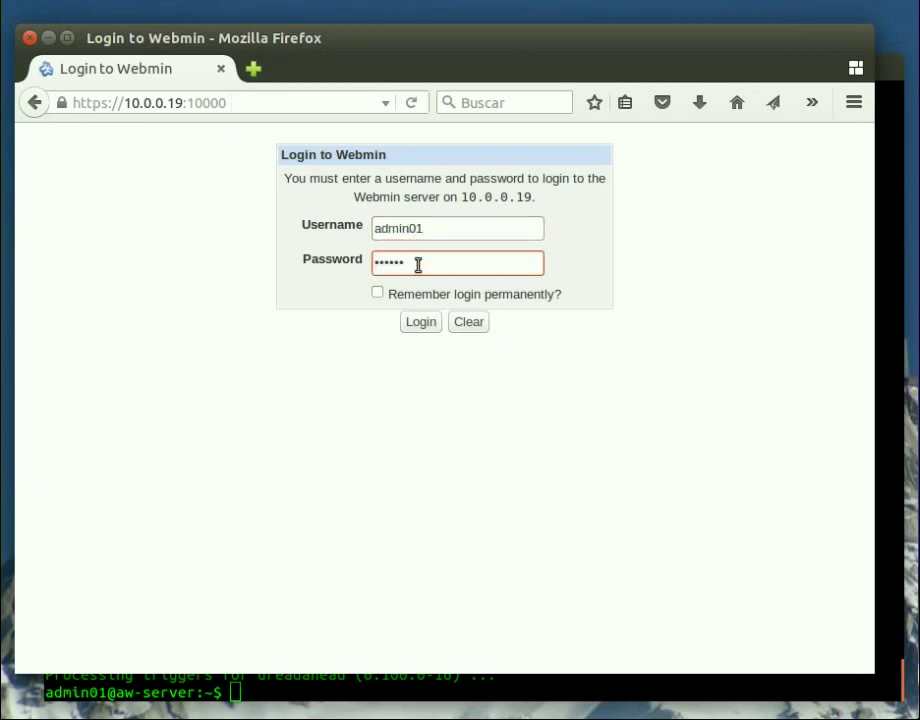
click(419, 326)
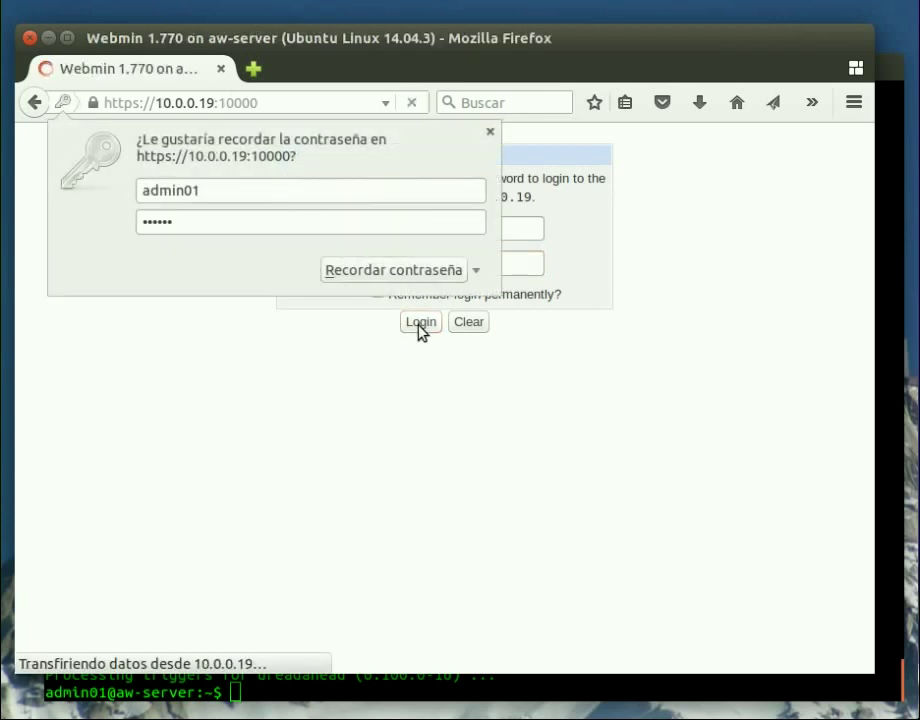
click(476, 271)
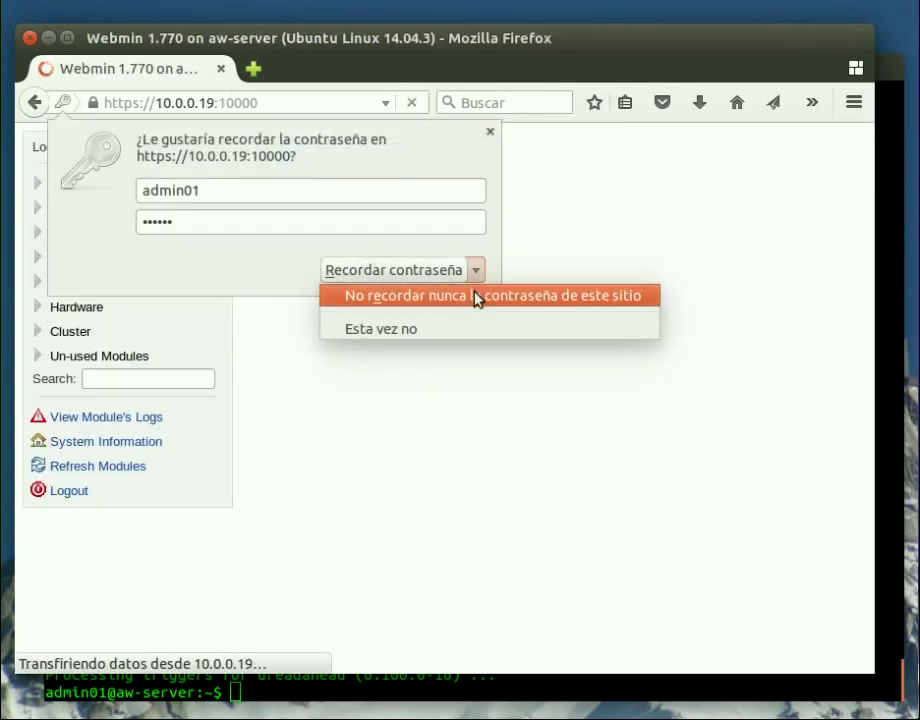
click(476, 302)
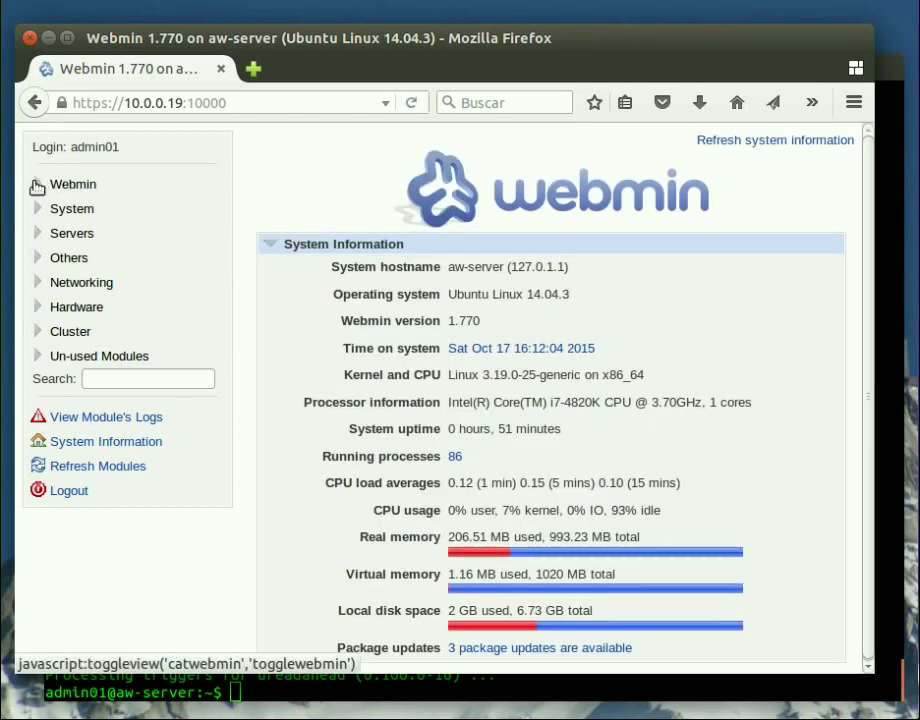
click(37, 186)
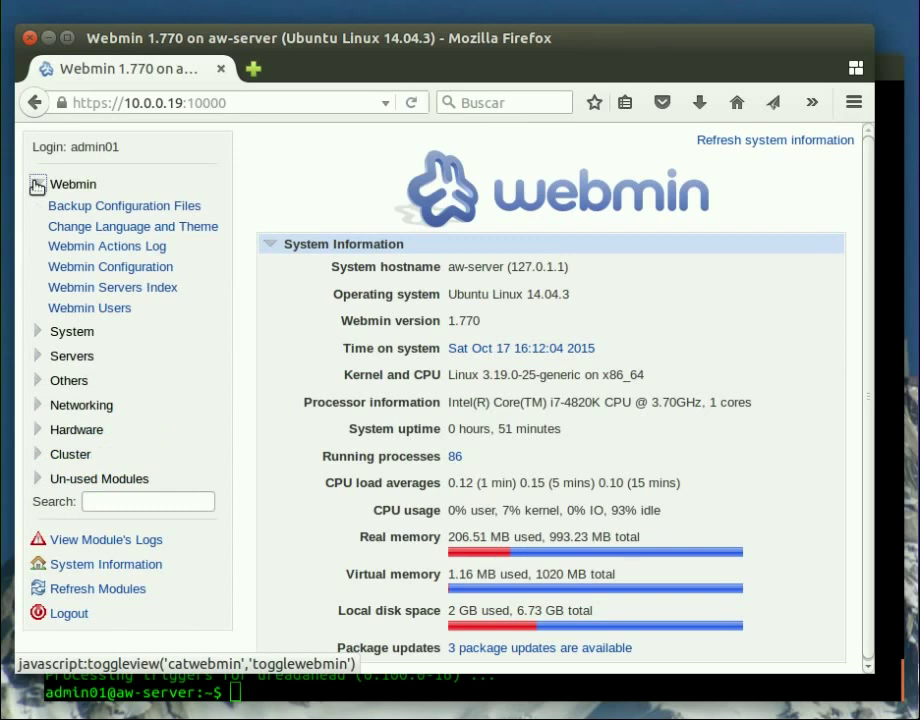
Set Webmin's personal language to Spanish (ES), save, and reload to show Sistema and Servidores
click(104, 230)
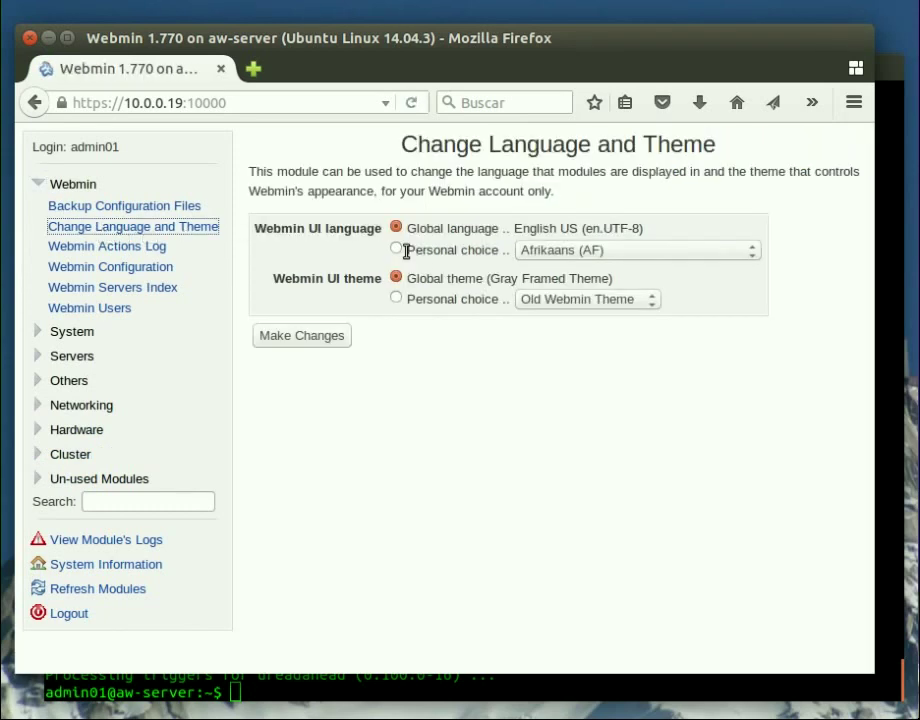
click(396, 250)
click(560, 252)
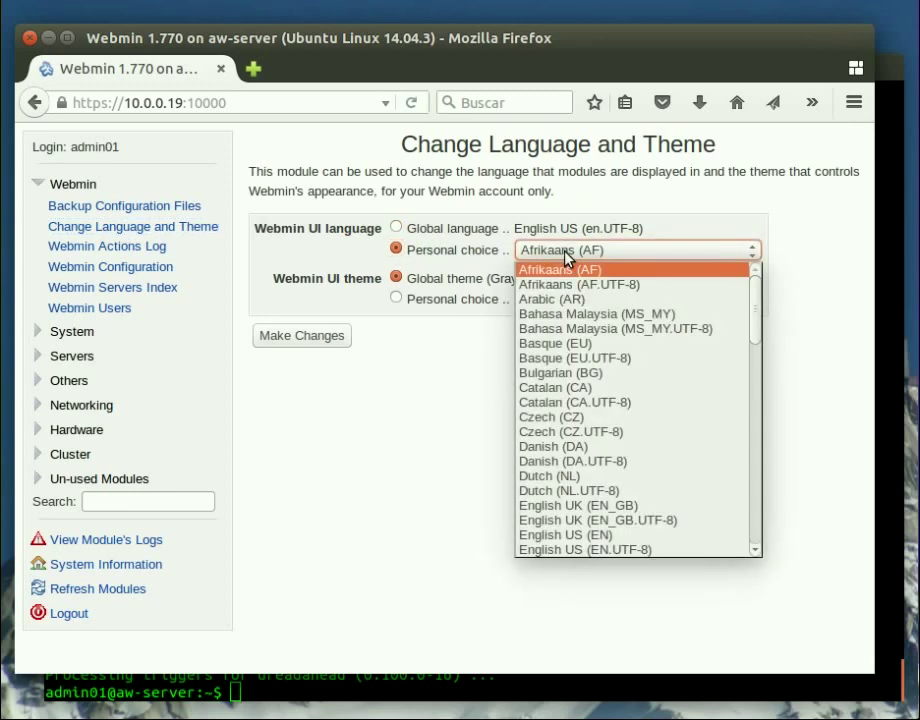
text(sp)
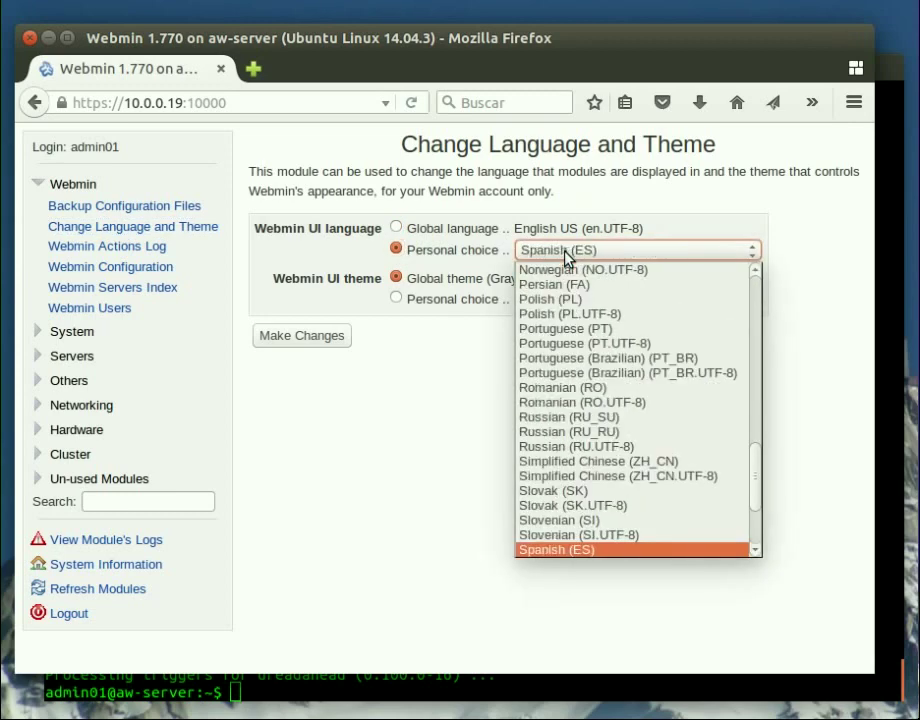
key(Return)
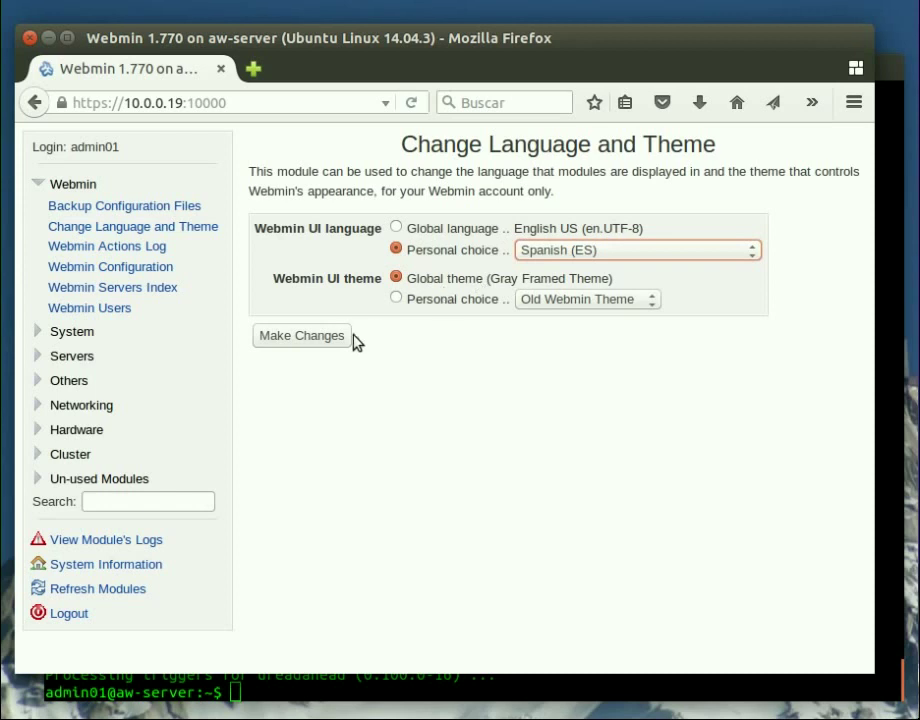
click(335, 342)
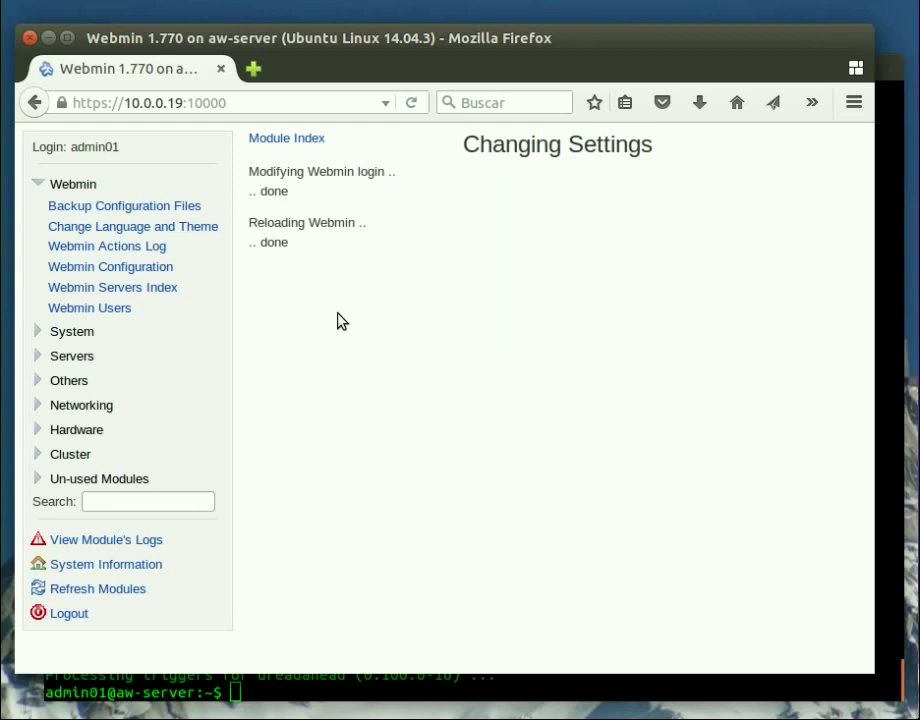
click(416, 104)
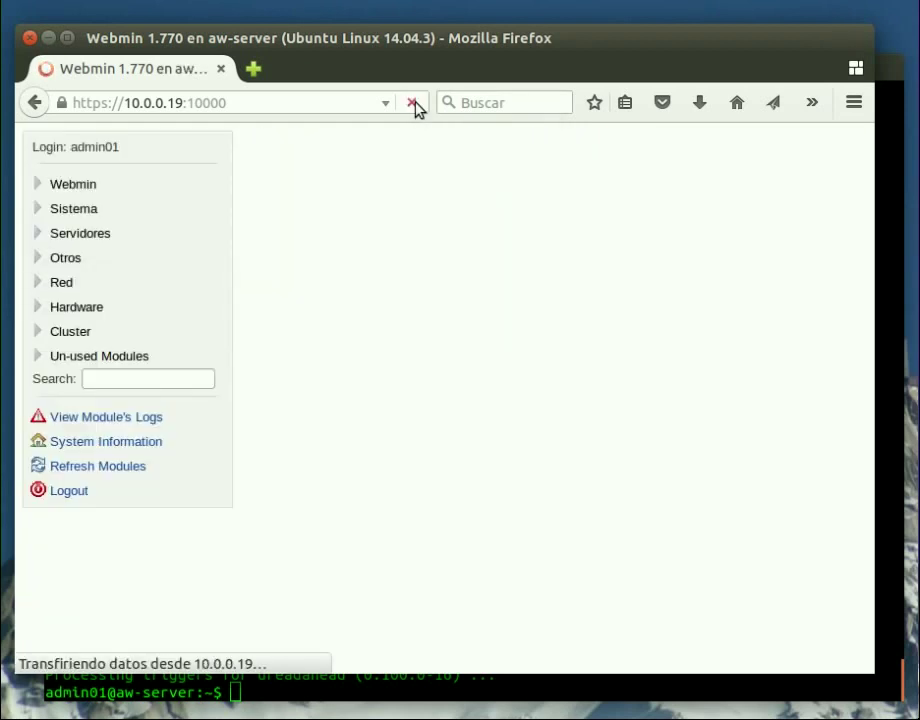